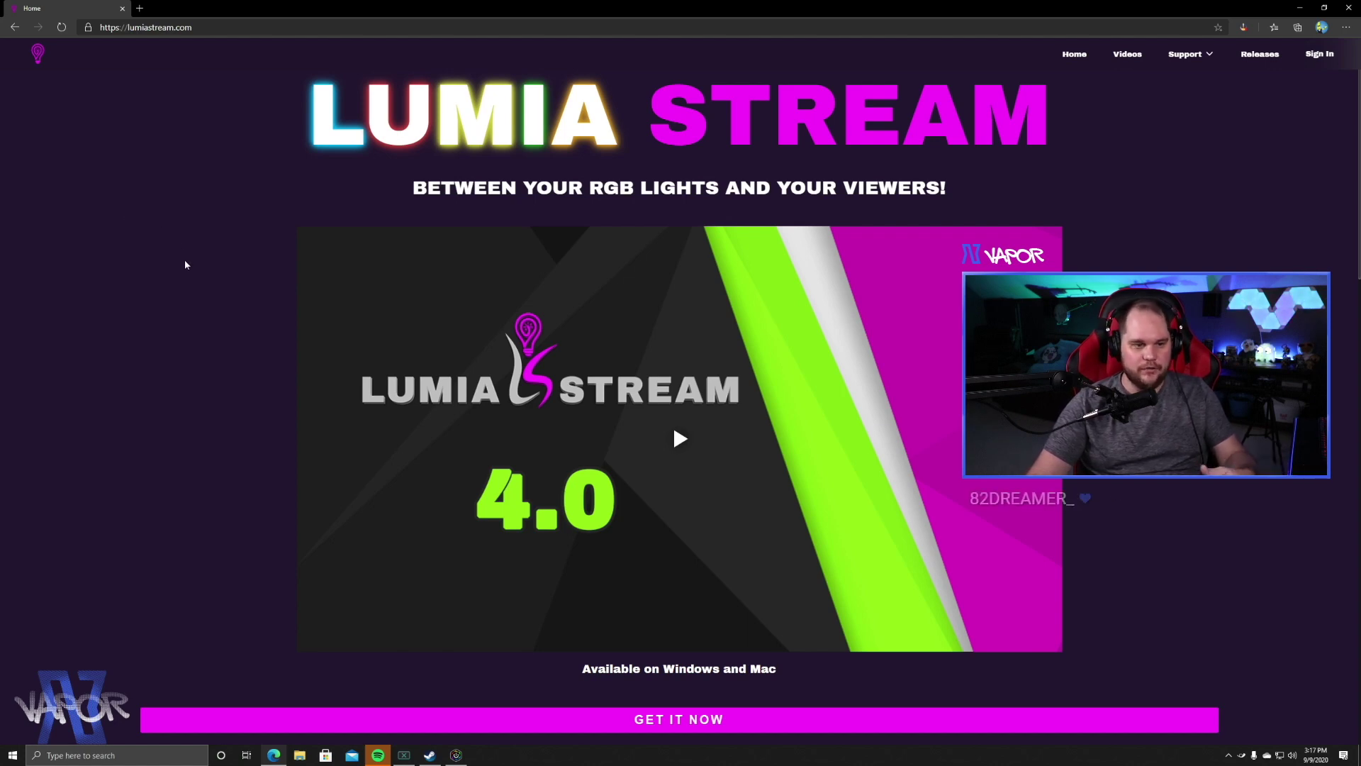
- Open the Free versus Premium comparison table and scroll through its feature list
{"action": "scroll", "coordinate": [188, 264], "scroll_direction": "down", "scroll_amount": 3}
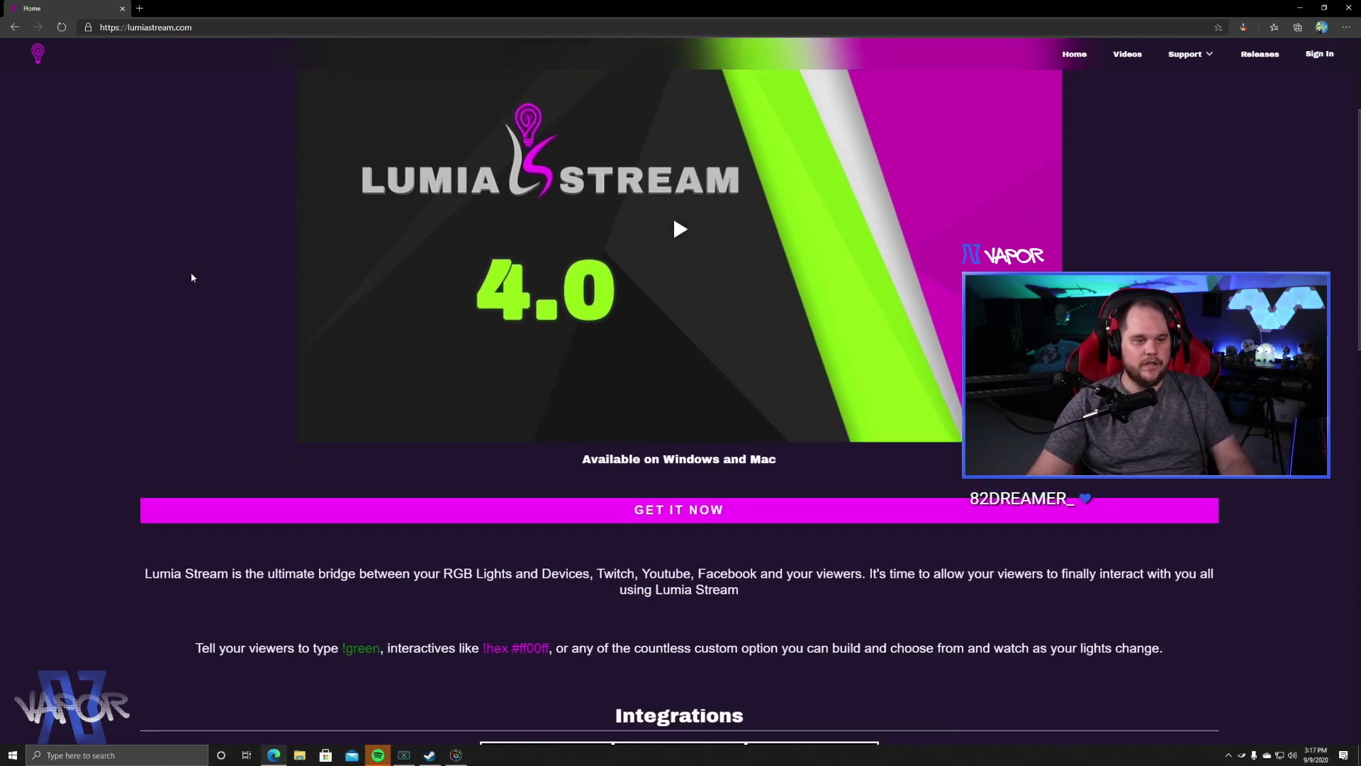
{"action": "left_click", "coordinate": [665, 509]}
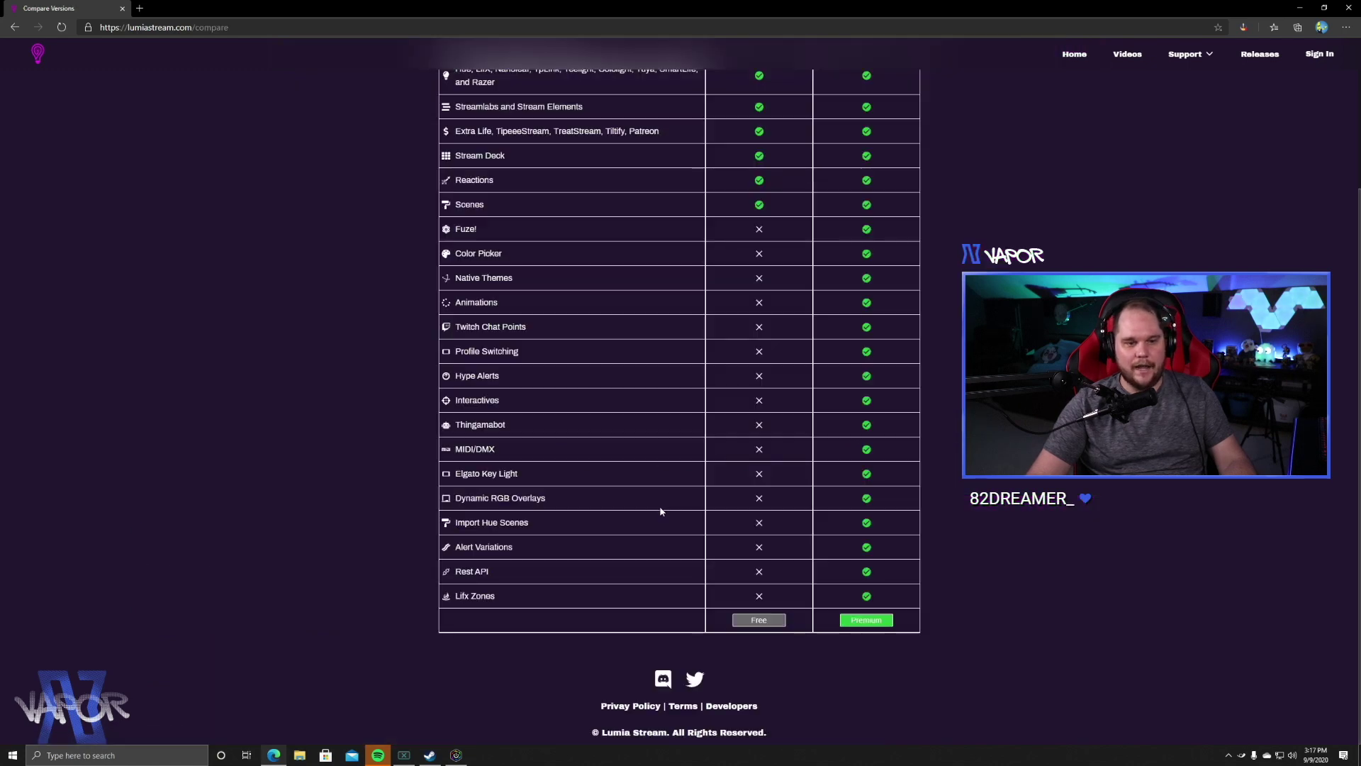
{"action": "scroll", "coordinate": [669, 513], "scroll_direction": "up", "scroll_amount": 3}
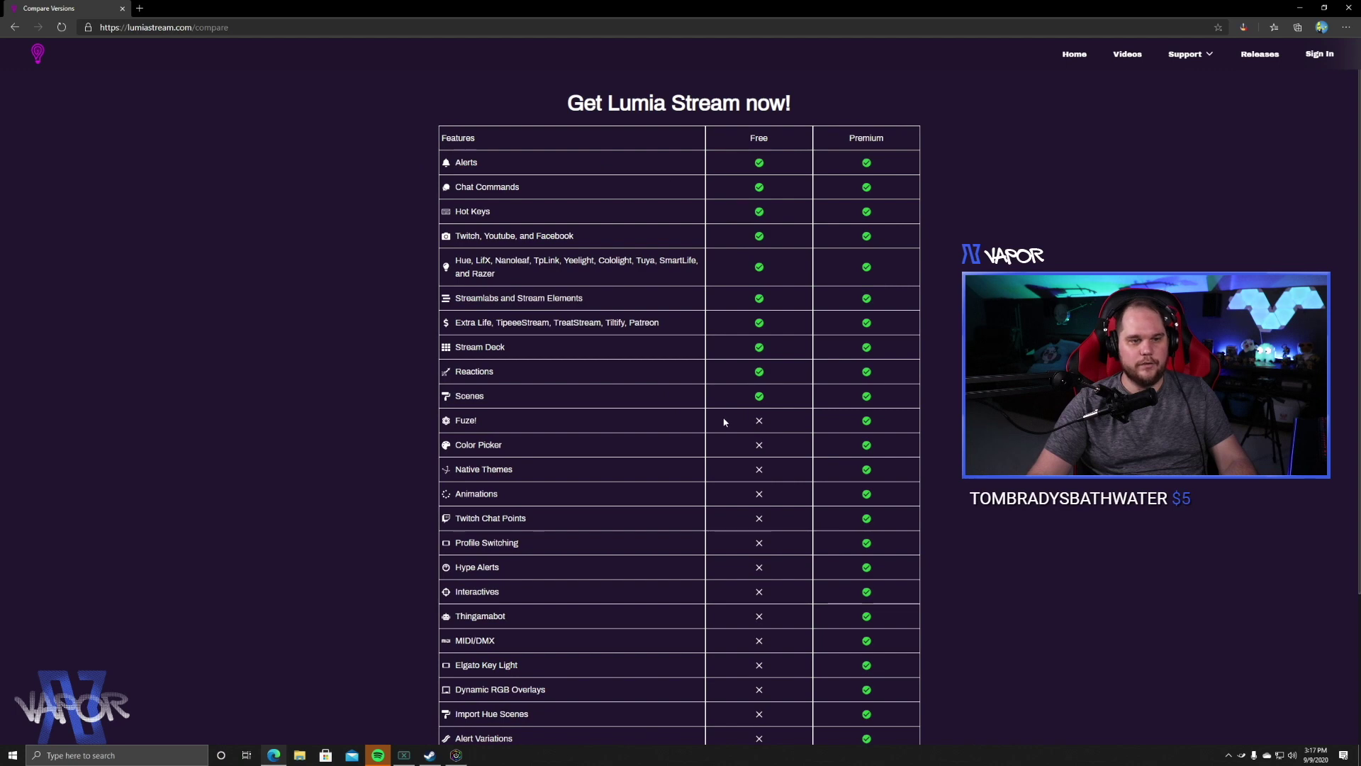
{"action": "scroll", "coordinate": [722, 424], "scroll_direction": "down", "scroll_amount": 2}
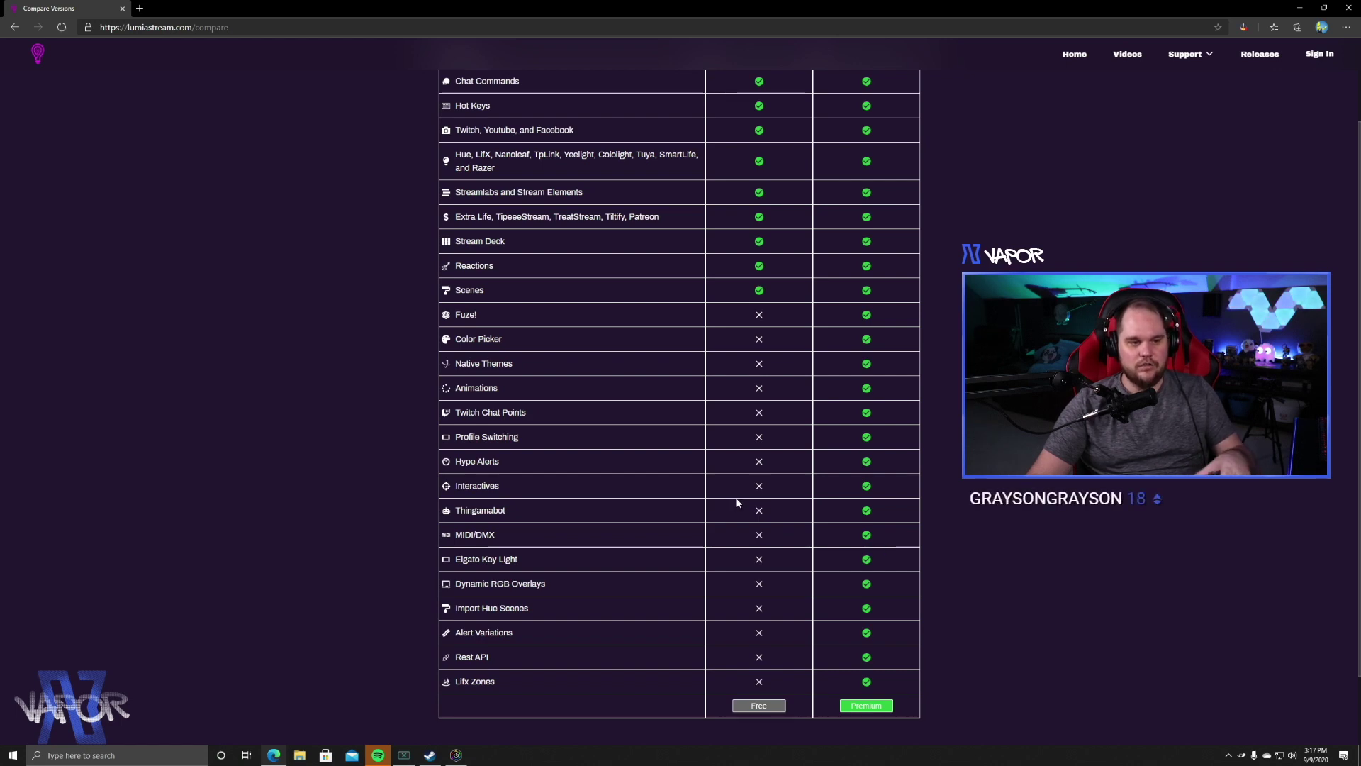
{"action": "scroll", "coordinate": [737, 506], "scroll_direction": "up", "scroll_amount": 2}
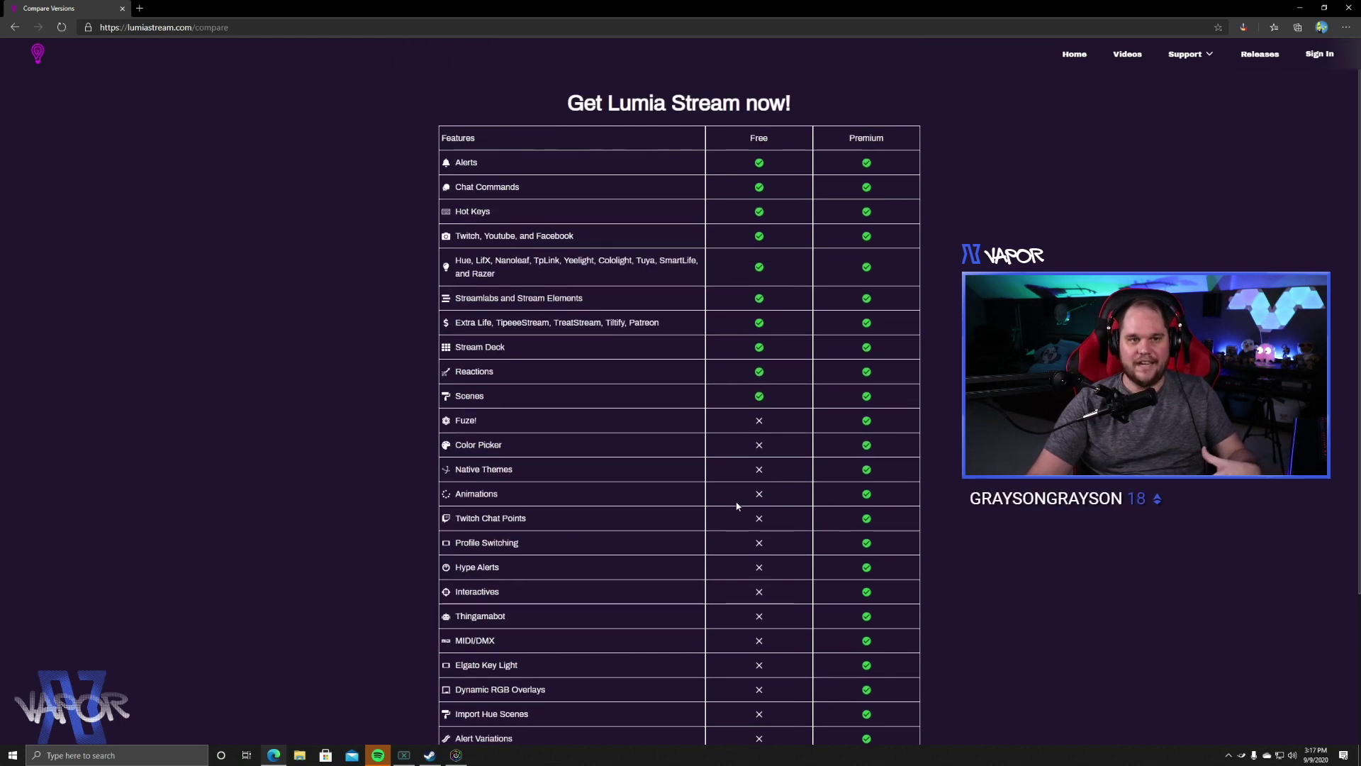
{"action": "scroll", "coordinate": [736, 508], "scroll_direction": "down", "scroll_amount": 3}
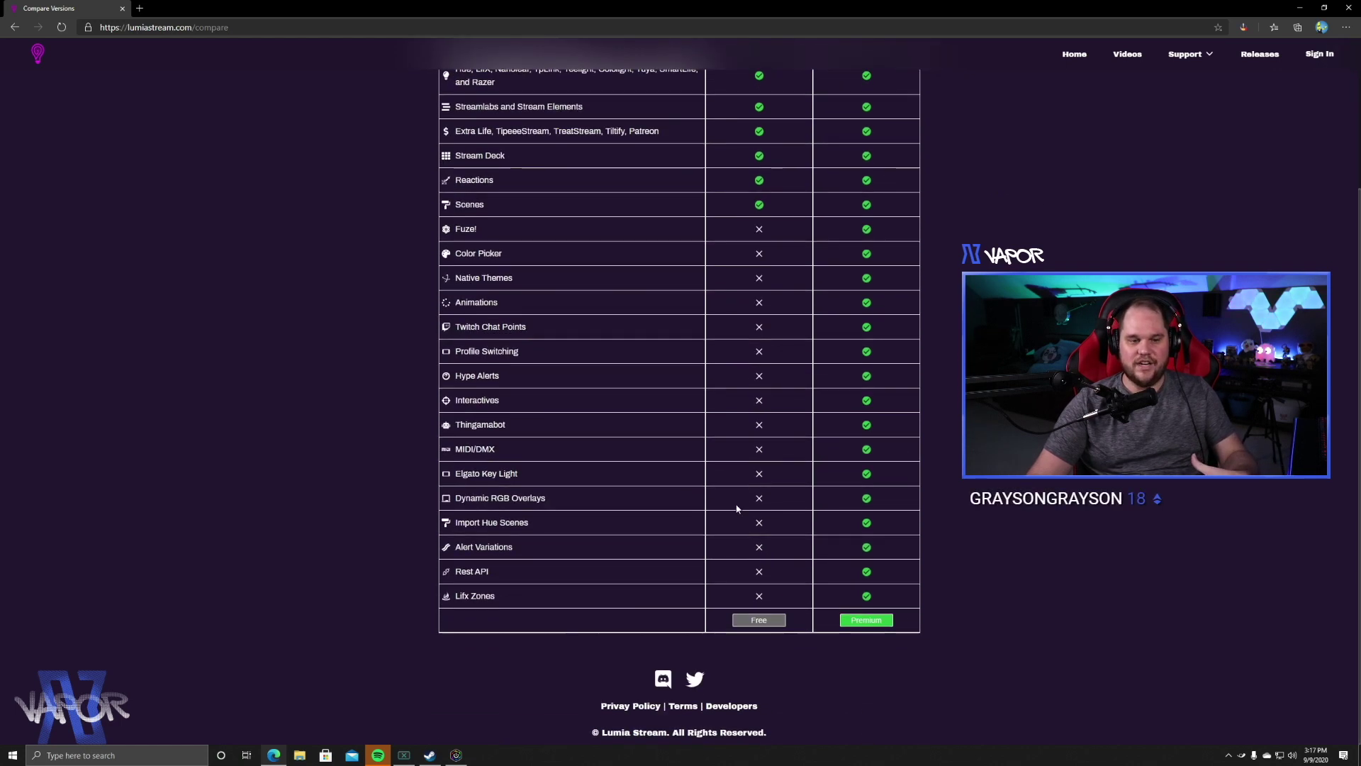
- Choose the Free version, sign in with Twitch, and download the Windows installer
{"action": "left_click", "coordinate": [761, 621]}
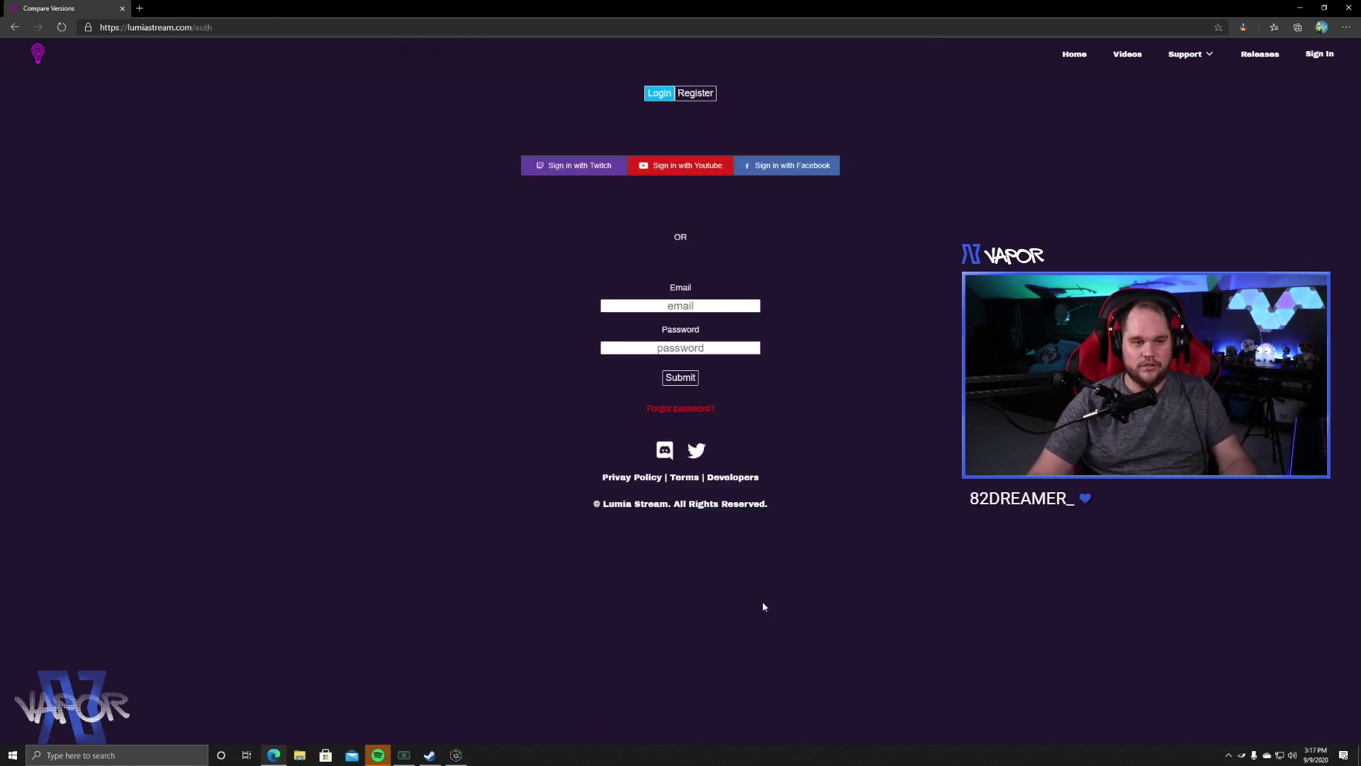
{"action": "left_click", "coordinate": [557, 167]}
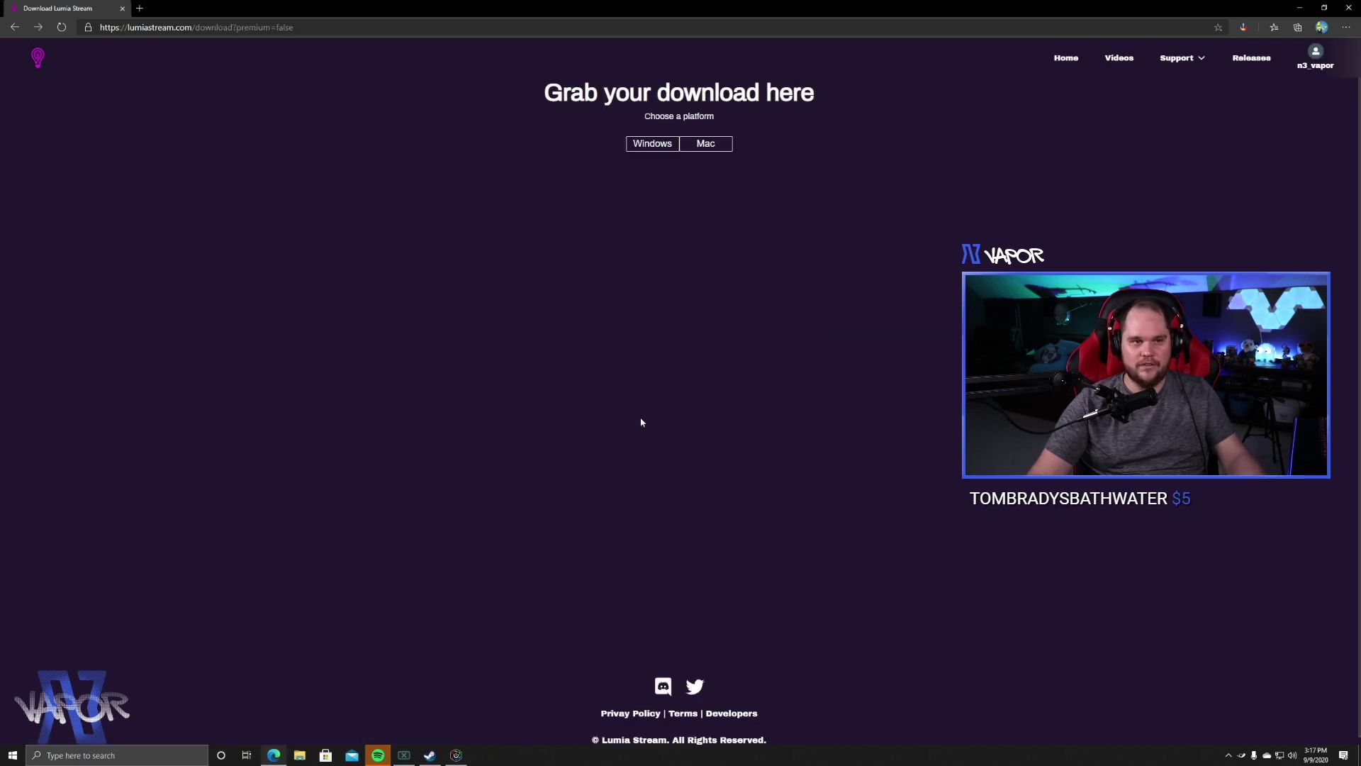
{"action": "left_click", "coordinate": [648, 147]}
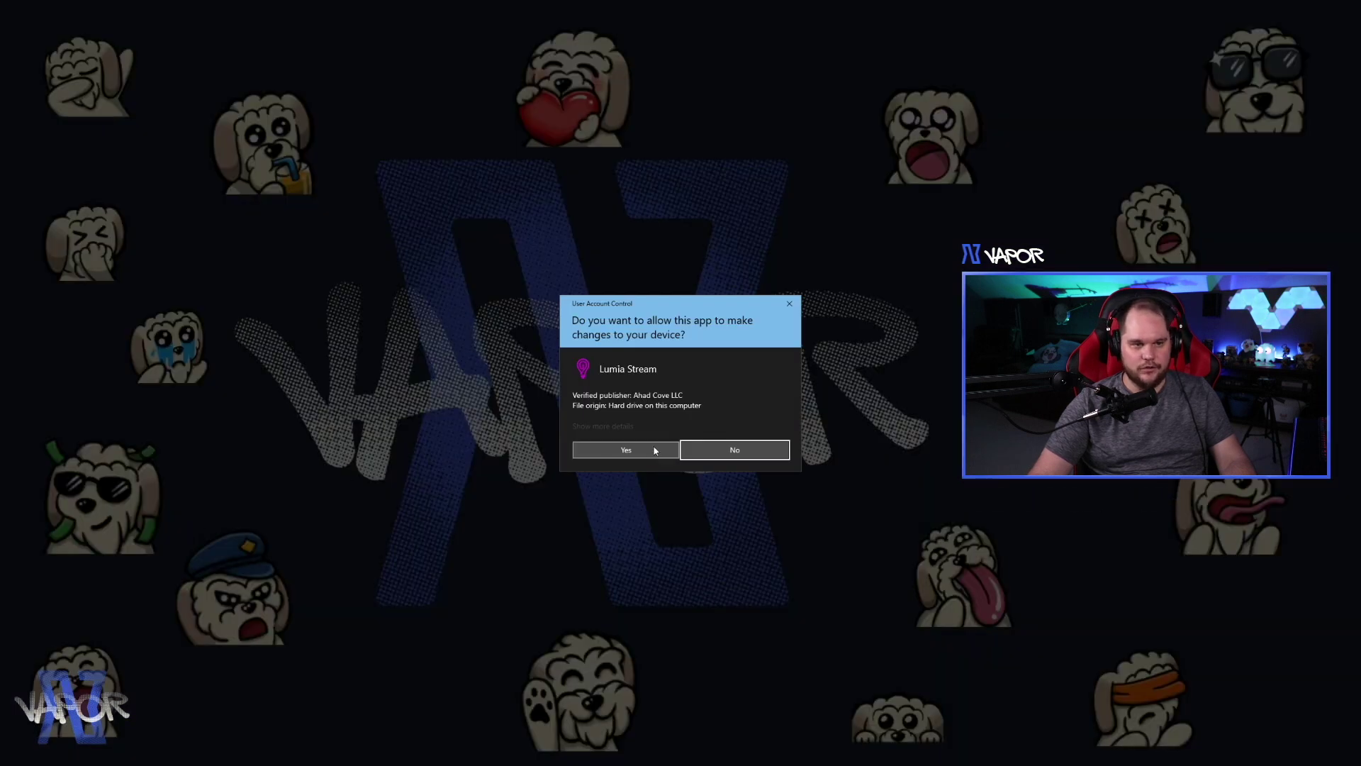
- Install Lumia Stream to the default folder, then restart it to apply the update
{"action": "left_click", "coordinate": [654, 450]}
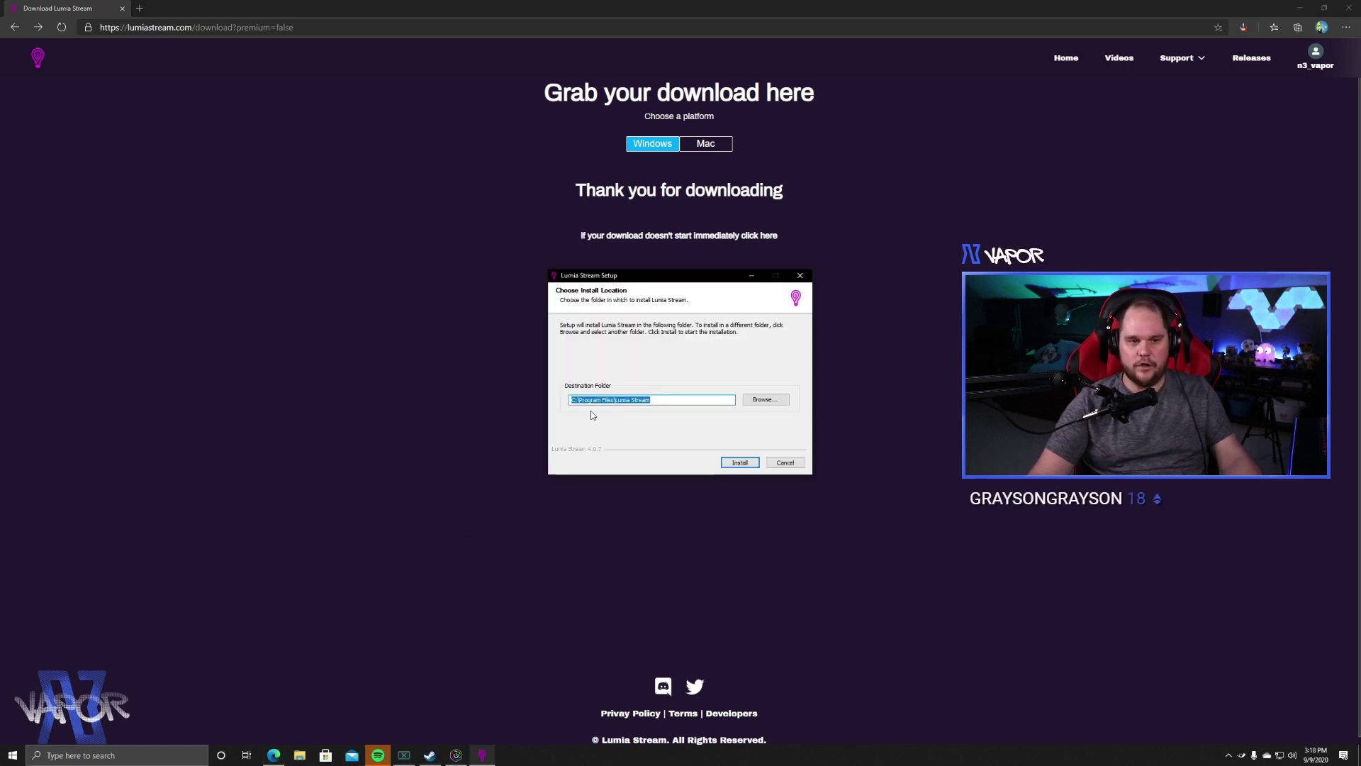
{"action": "left_click", "coordinate": [737, 464]}
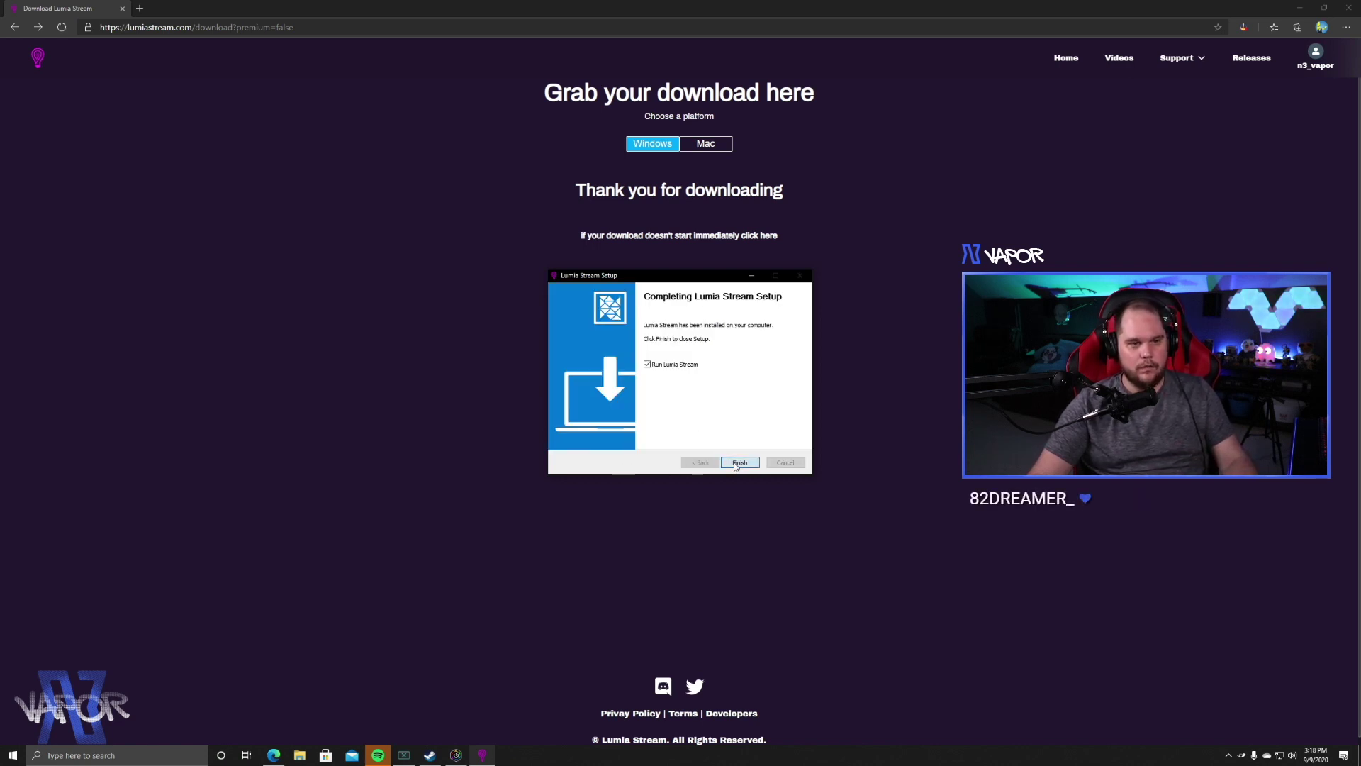
{"action": "left_click", "coordinate": [740, 464]}
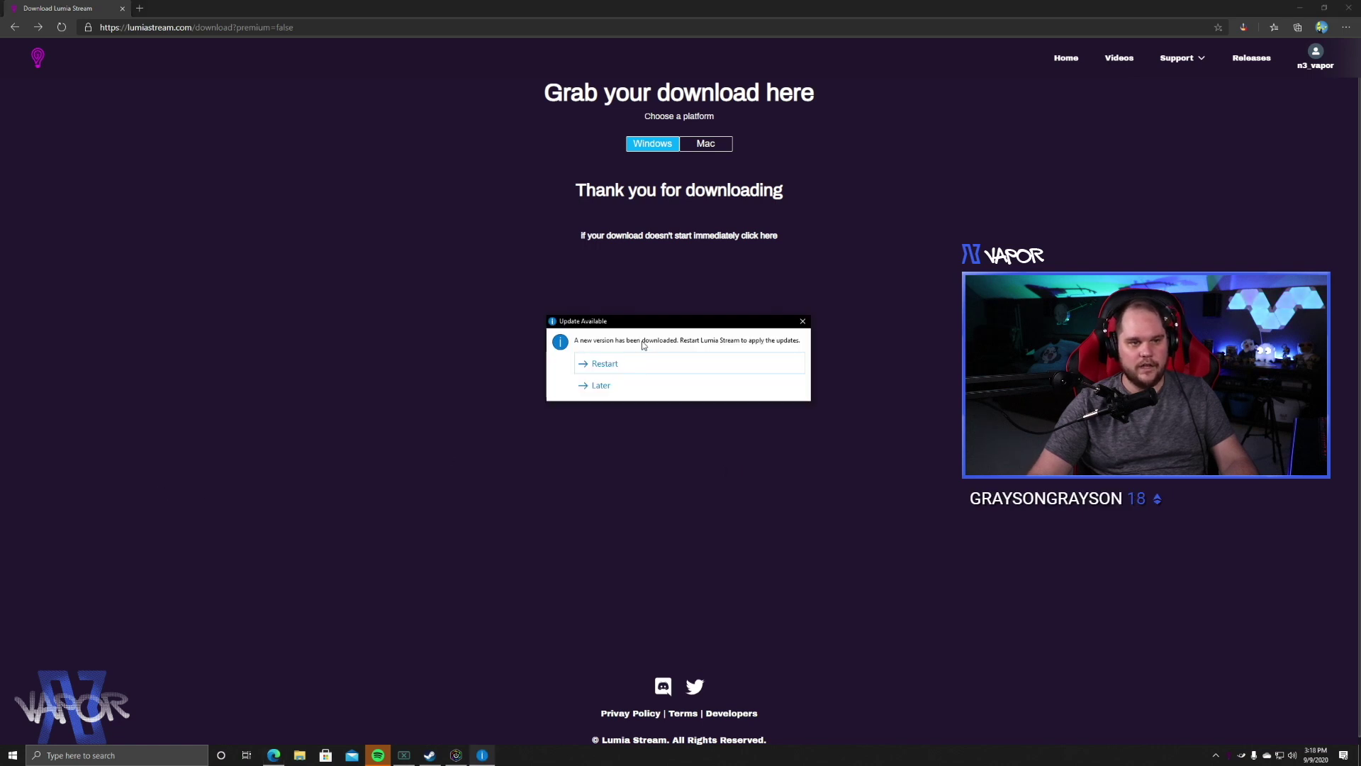
{"action": "left_click", "coordinate": [596, 363]}
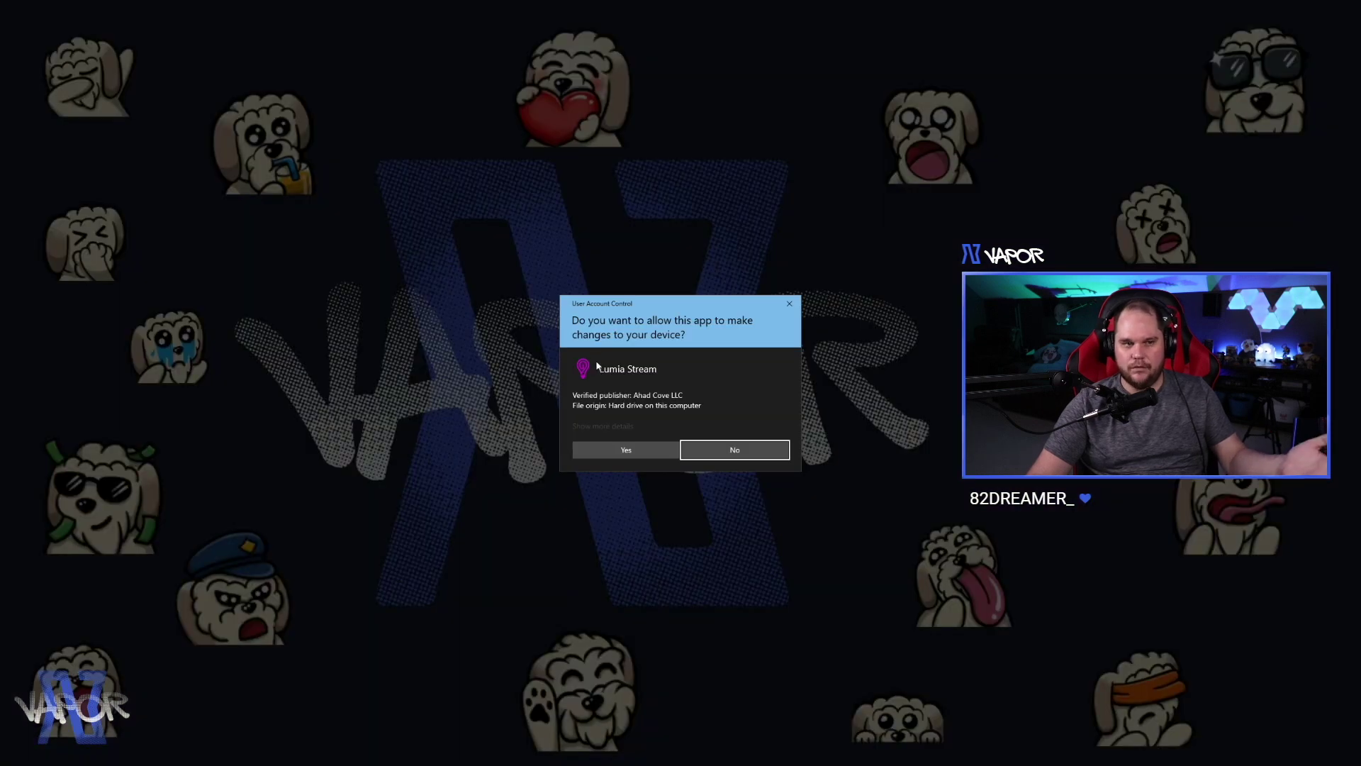
{"action": "left_click", "coordinate": [636, 450]}
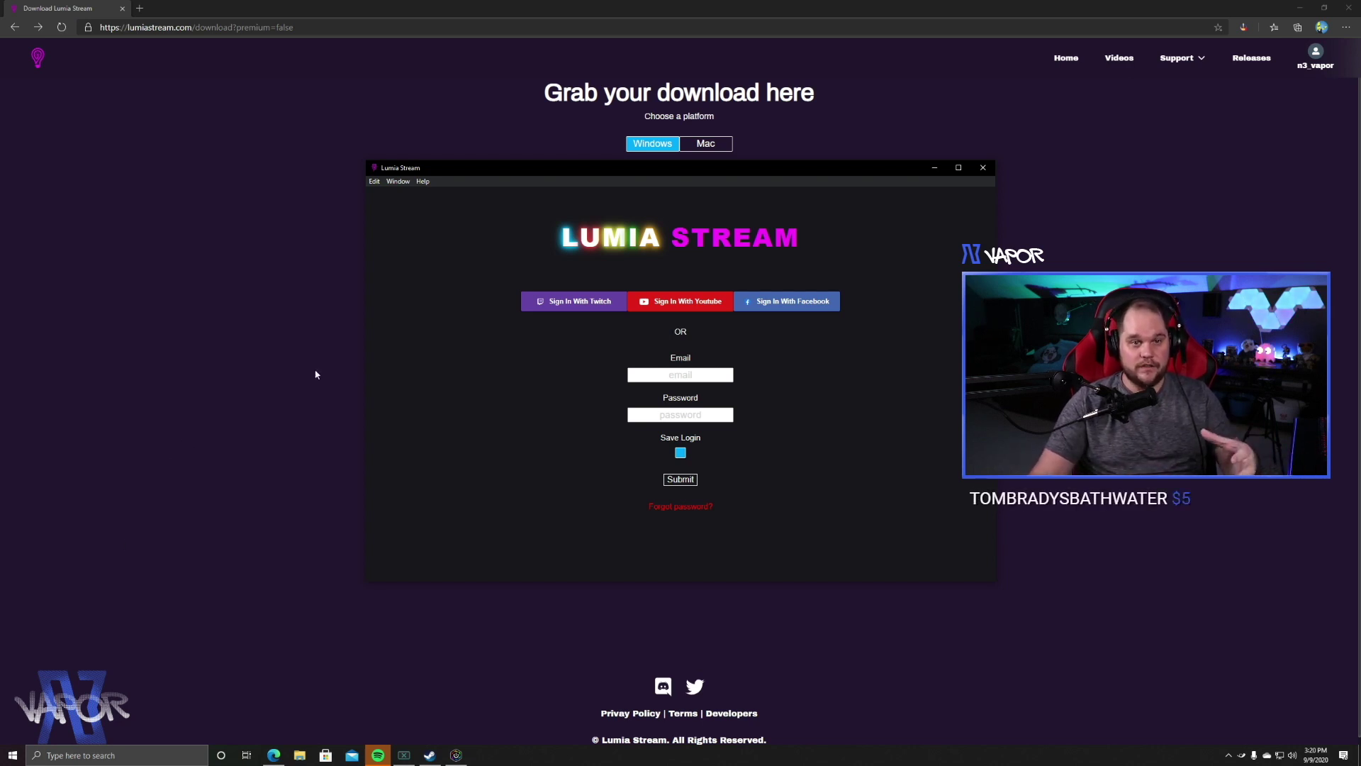
- Maximize the app, sign in via Twitch, and allow Lumia Stream through the firewall
{"action": "left_click", "coordinate": [958, 167]}
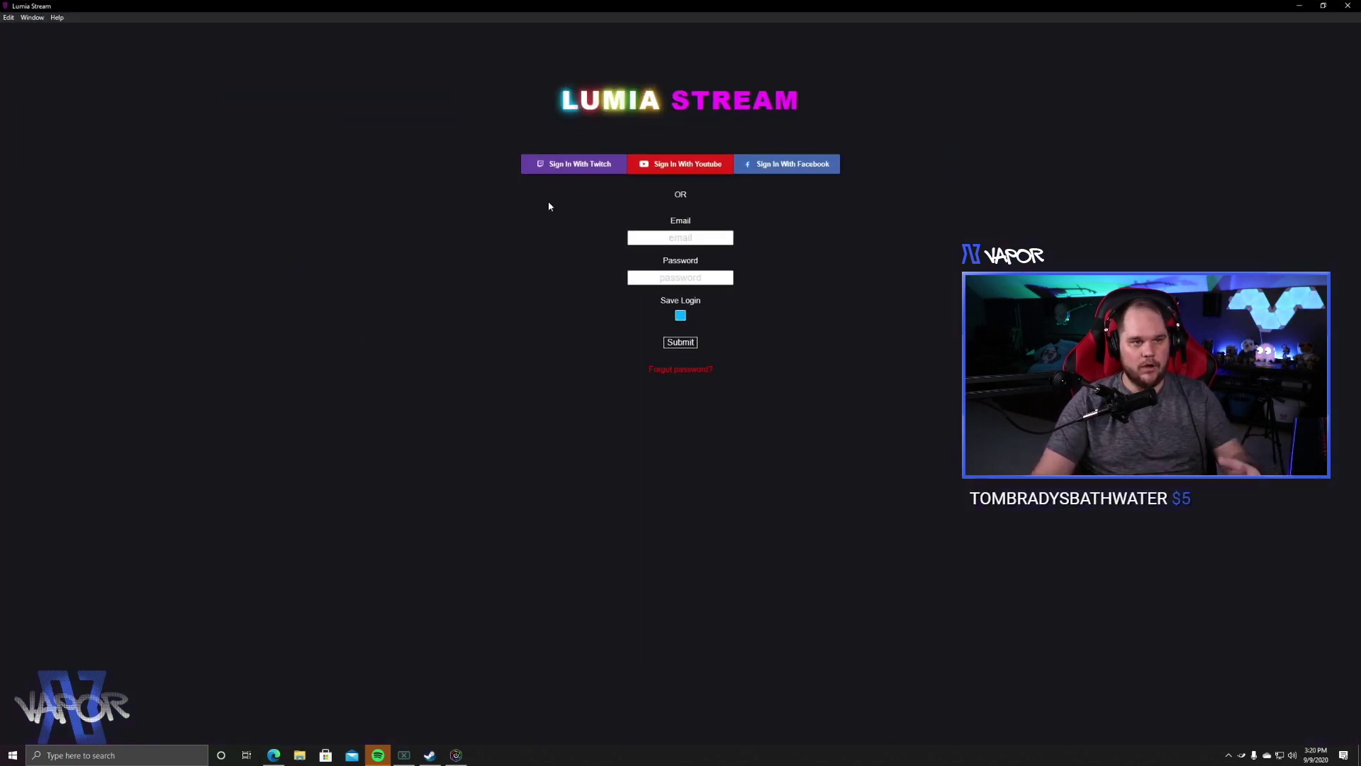
{"action": "left_click", "coordinate": [557, 165]}
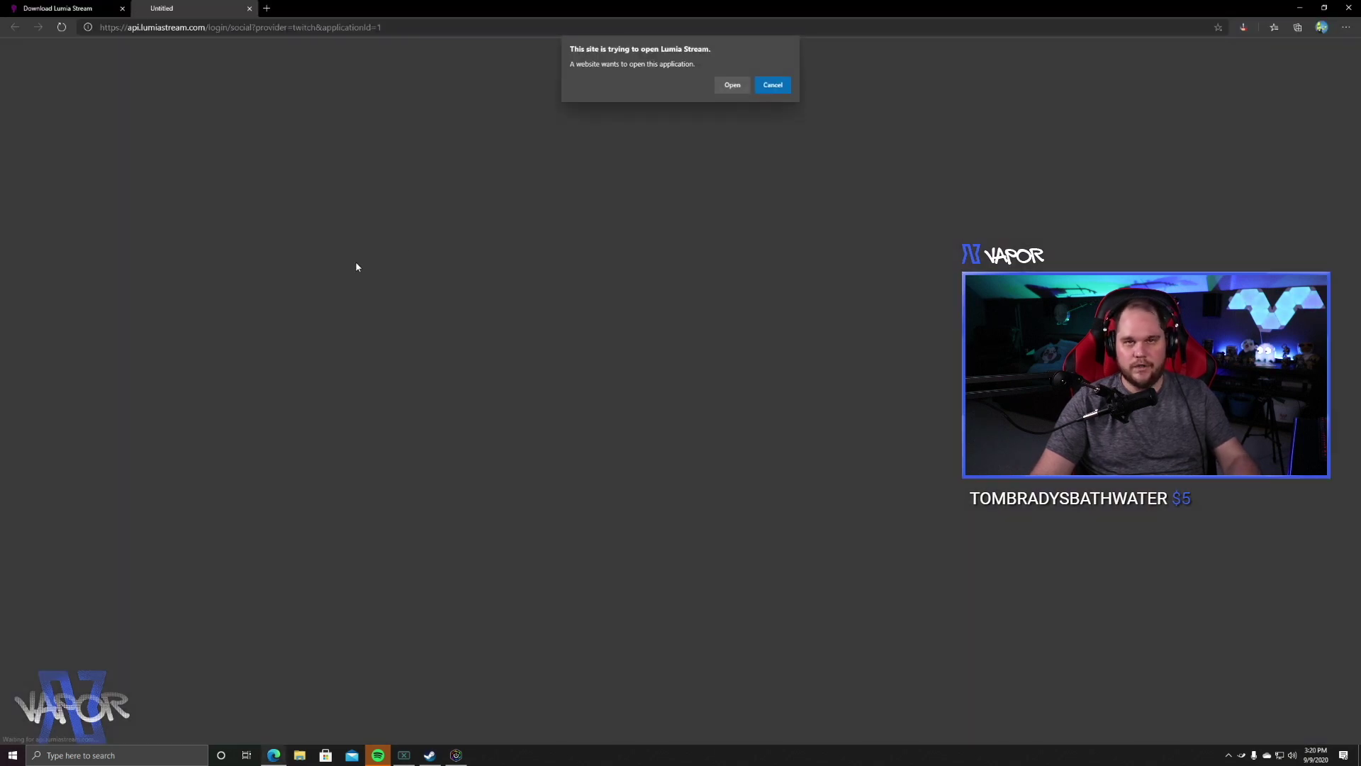
{"action": "left_click", "coordinate": [742, 86]}
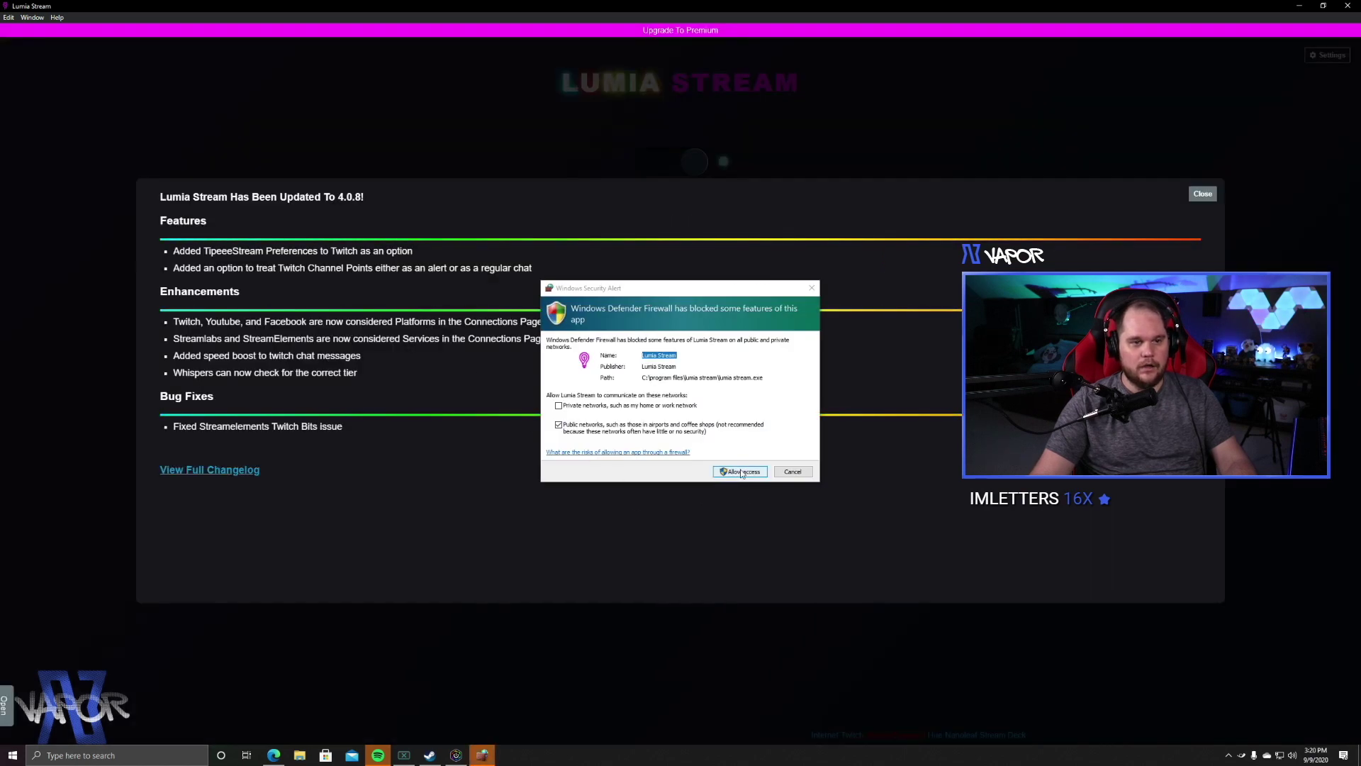
{"action": "left_click", "coordinate": [742, 471]}
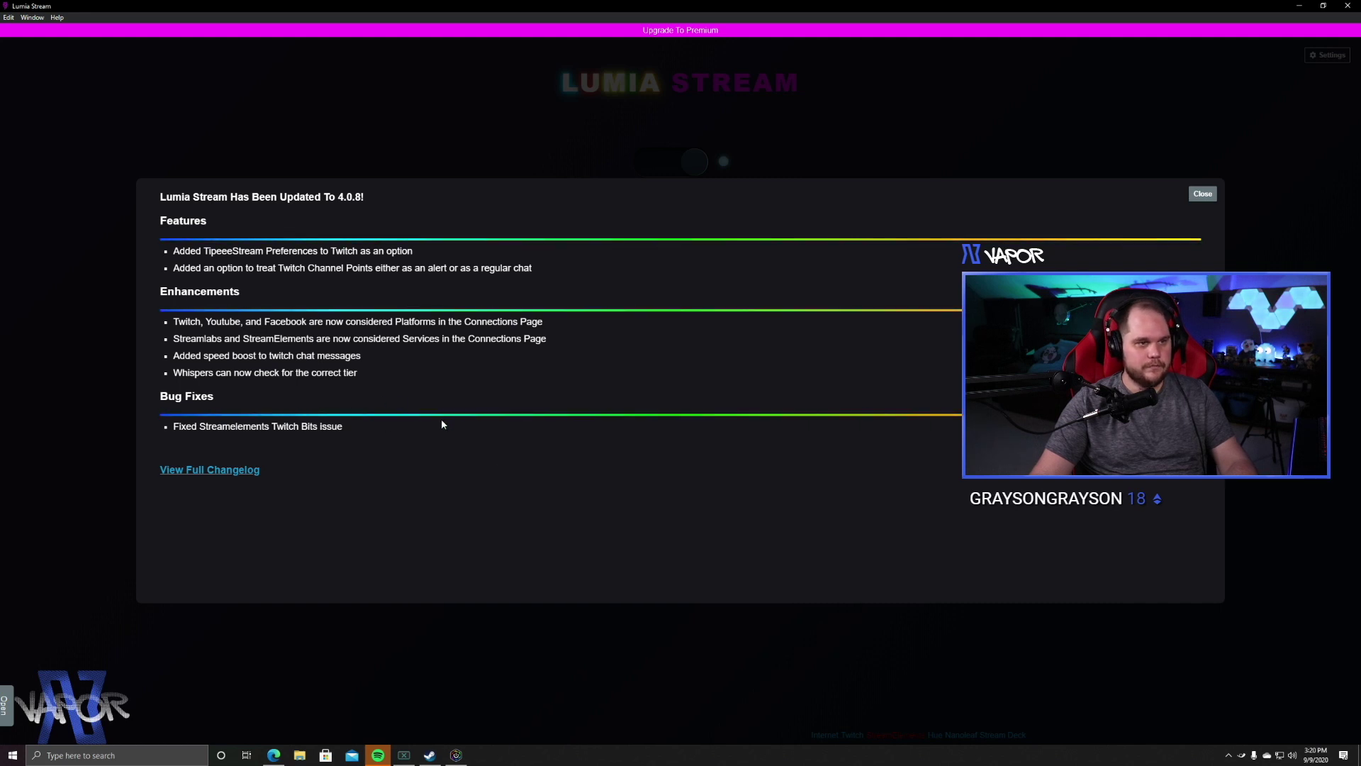
- Close the 4.0.8 update changelog
{"action": "left_click", "coordinate": [1203, 195]}
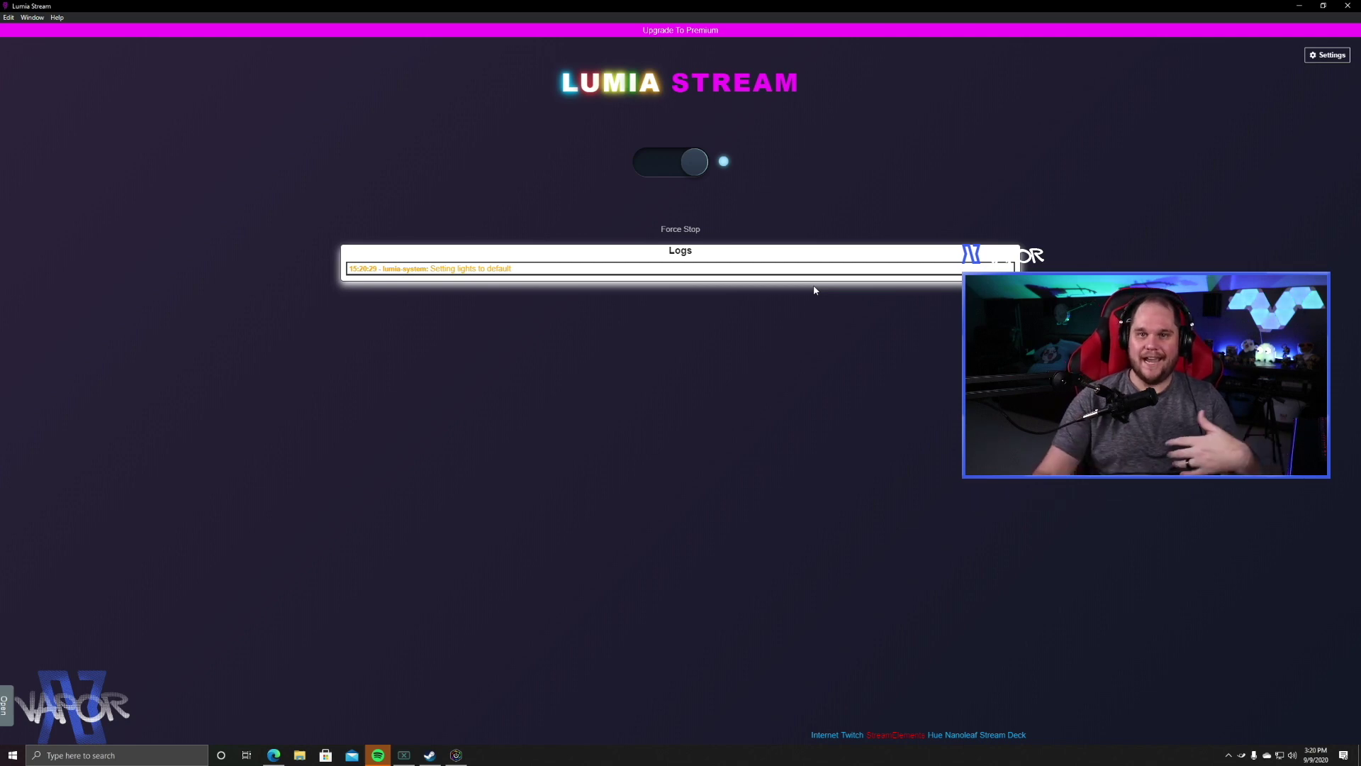
- Open Settings > Connections and review the Twitch, Hue, Nanoleaf, Stream Deck and Stream Elements entries
{"action": "left_click", "coordinate": [1328, 56]}
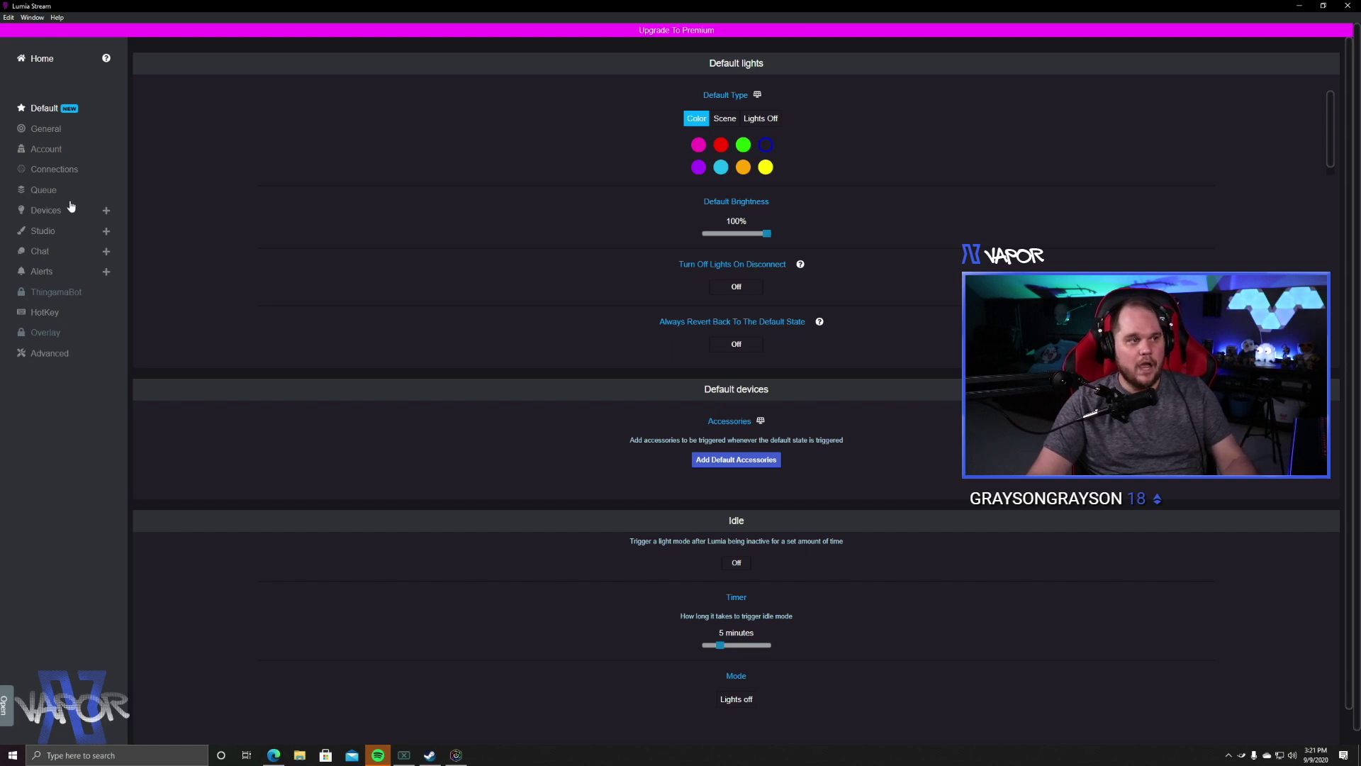
{"action": "left_click", "coordinate": [41, 170]}
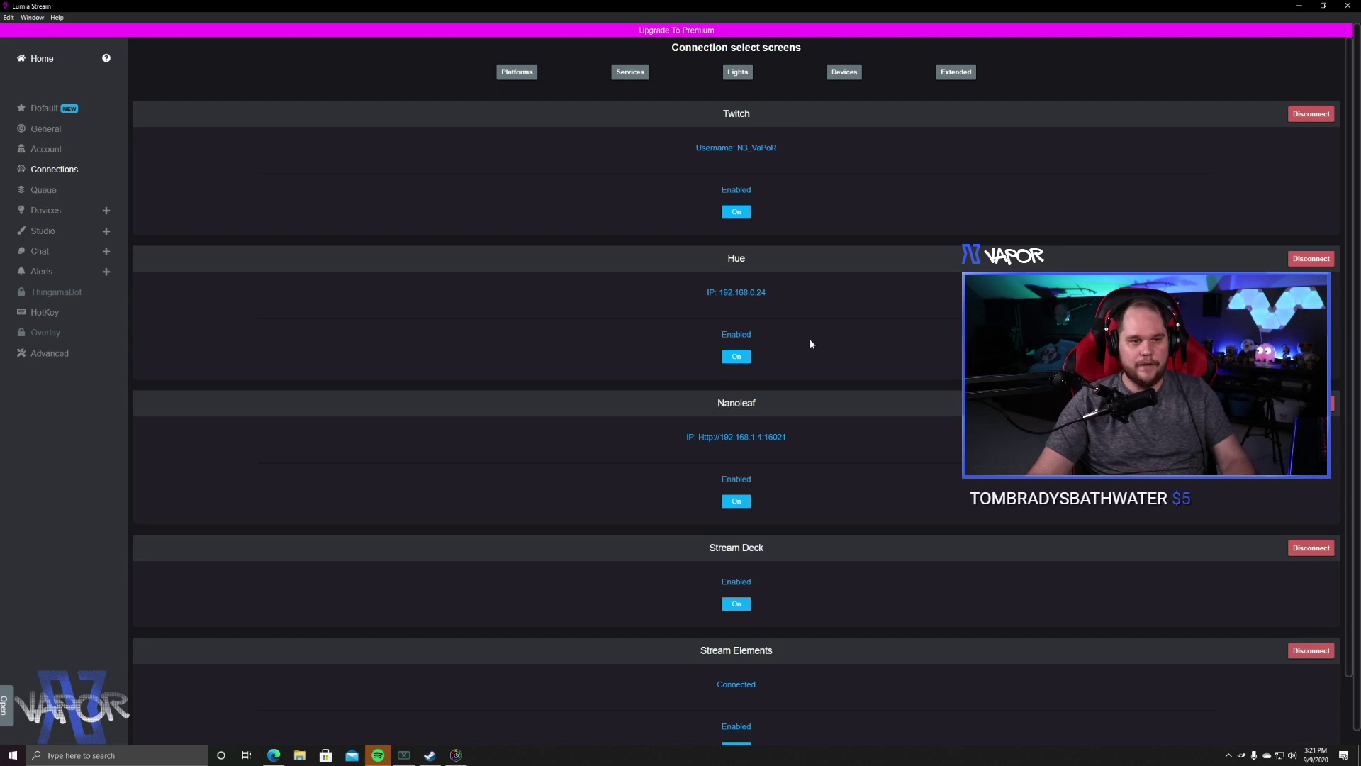
{"action": "scroll", "coordinate": [812, 344], "scroll_direction": "down", "scroll_amount": 1}
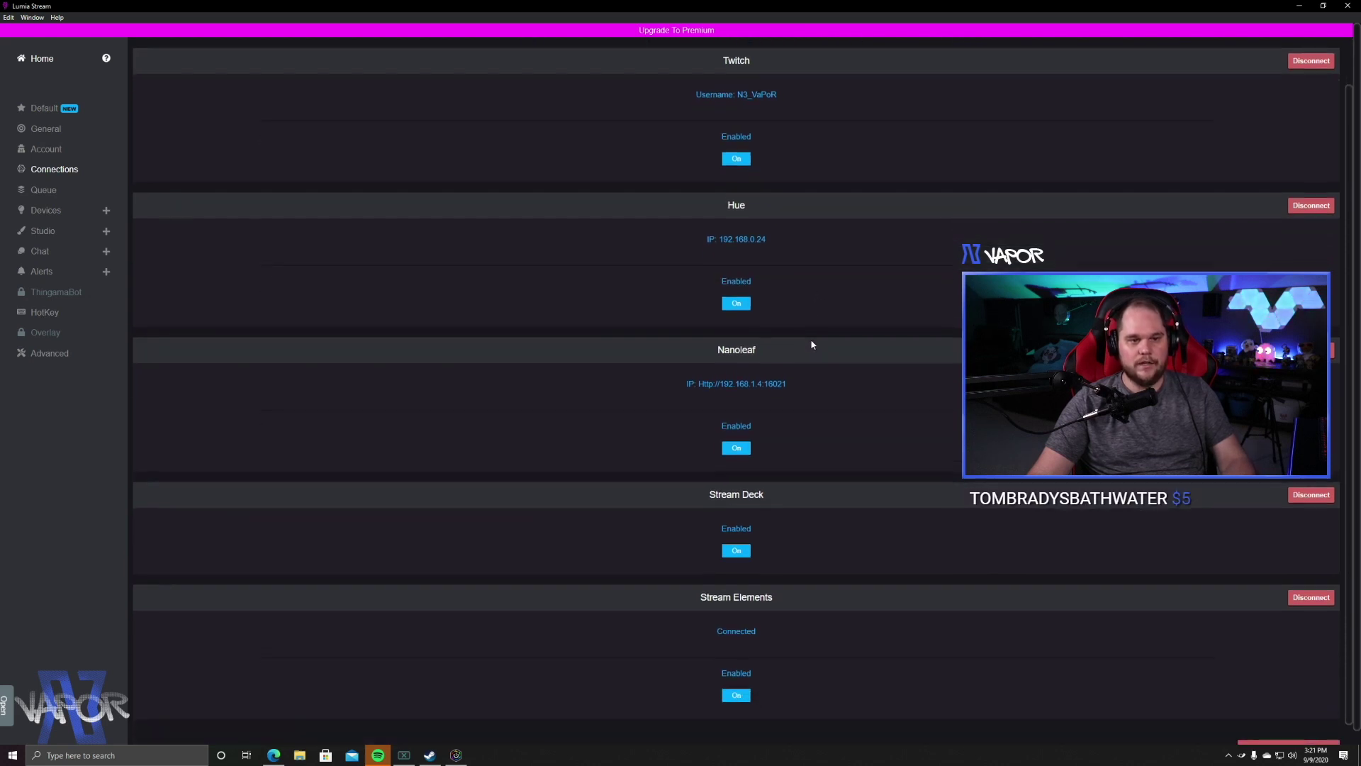
{"action": "scroll", "coordinate": [811, 339], "scroll_direction": "down", "scroll_amount": 1}
{"action": "scroll", "coordinate": [811, 339], "scroll_direction": "up", "scroll_amount": 1}
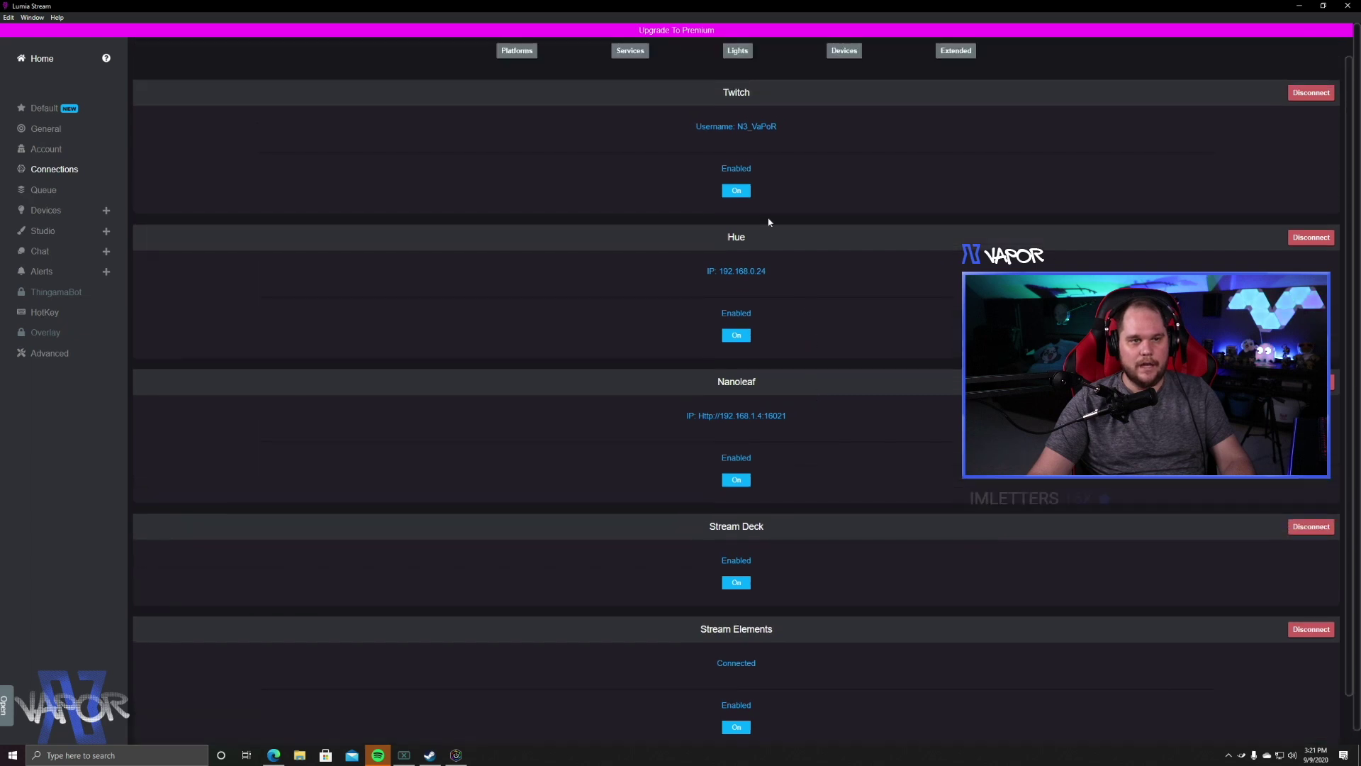
{"action": "scroll", "coordinate": [638, 319], "scroll_direction": "down", "scroll_amount": 1}
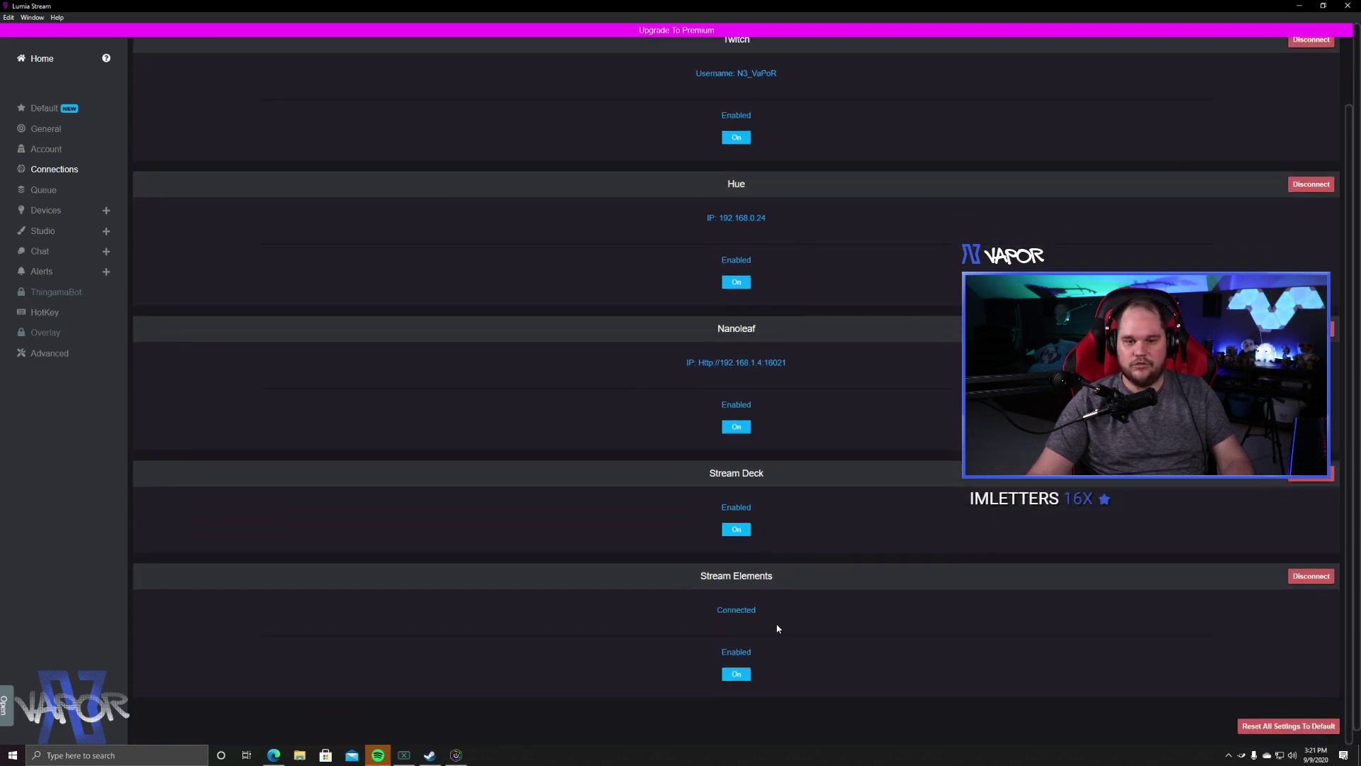
{"action": "scroll", "coordinate": [244, 199], "scroll_direction": "up", "scroll_amount": 2}
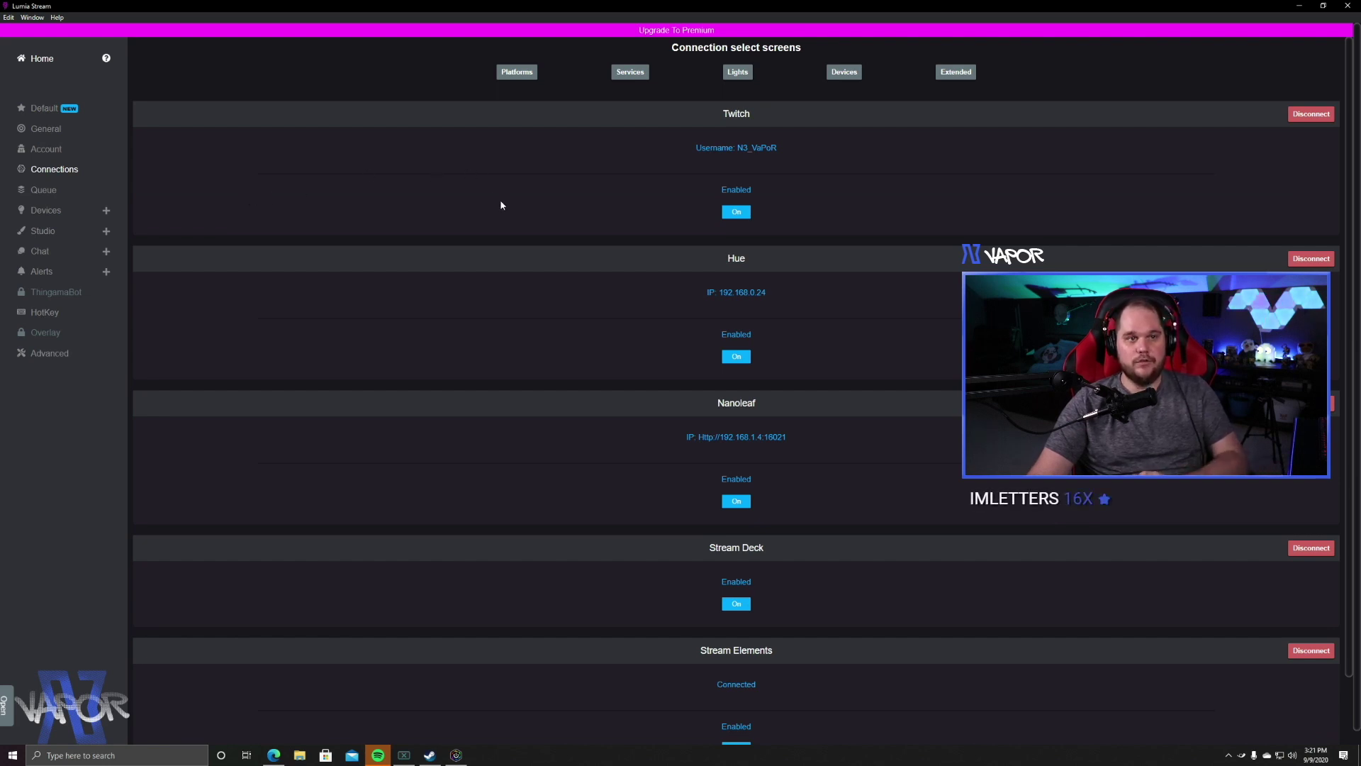
{"action": "left_click", "coordinate": [641, 75]}
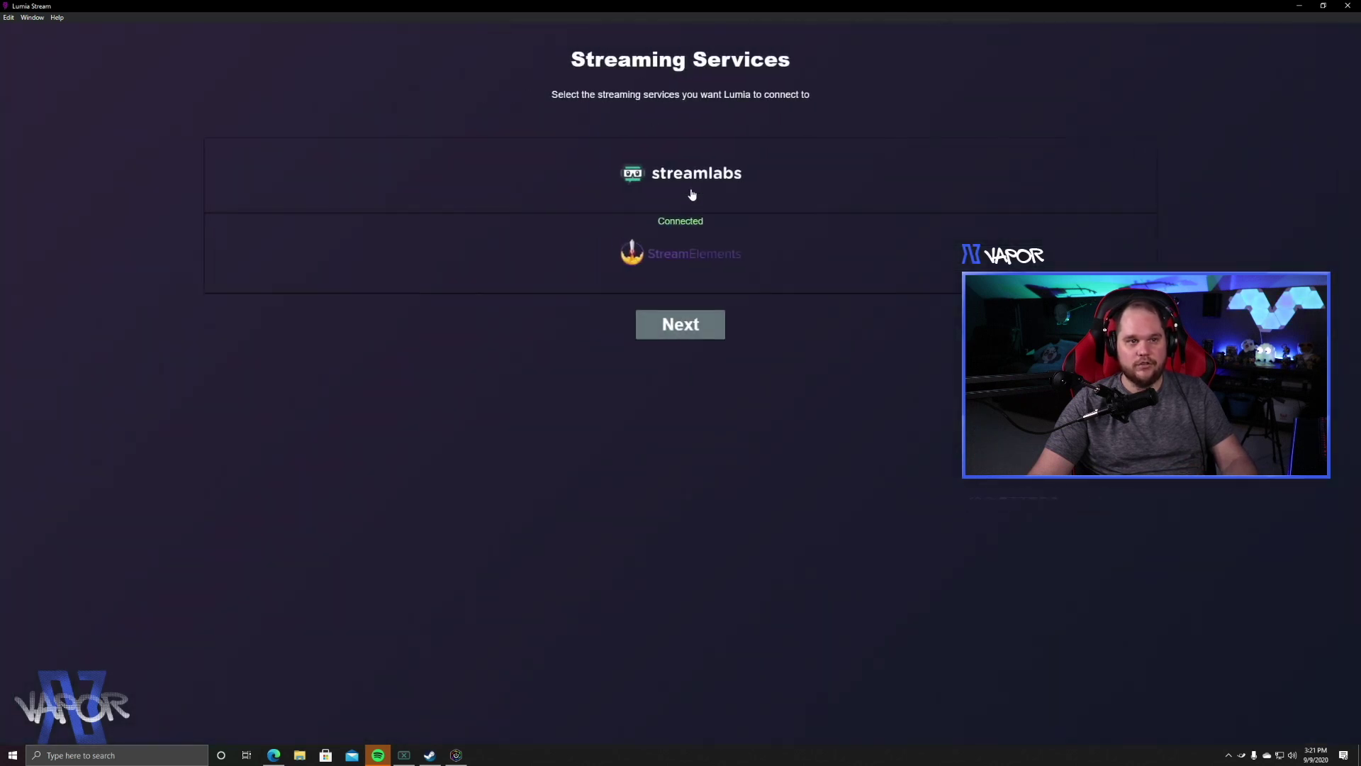
{"action": "left_click", "coordinate": [673, 325]}
{"action": "left_click", "coordinate": [1326, 57]}
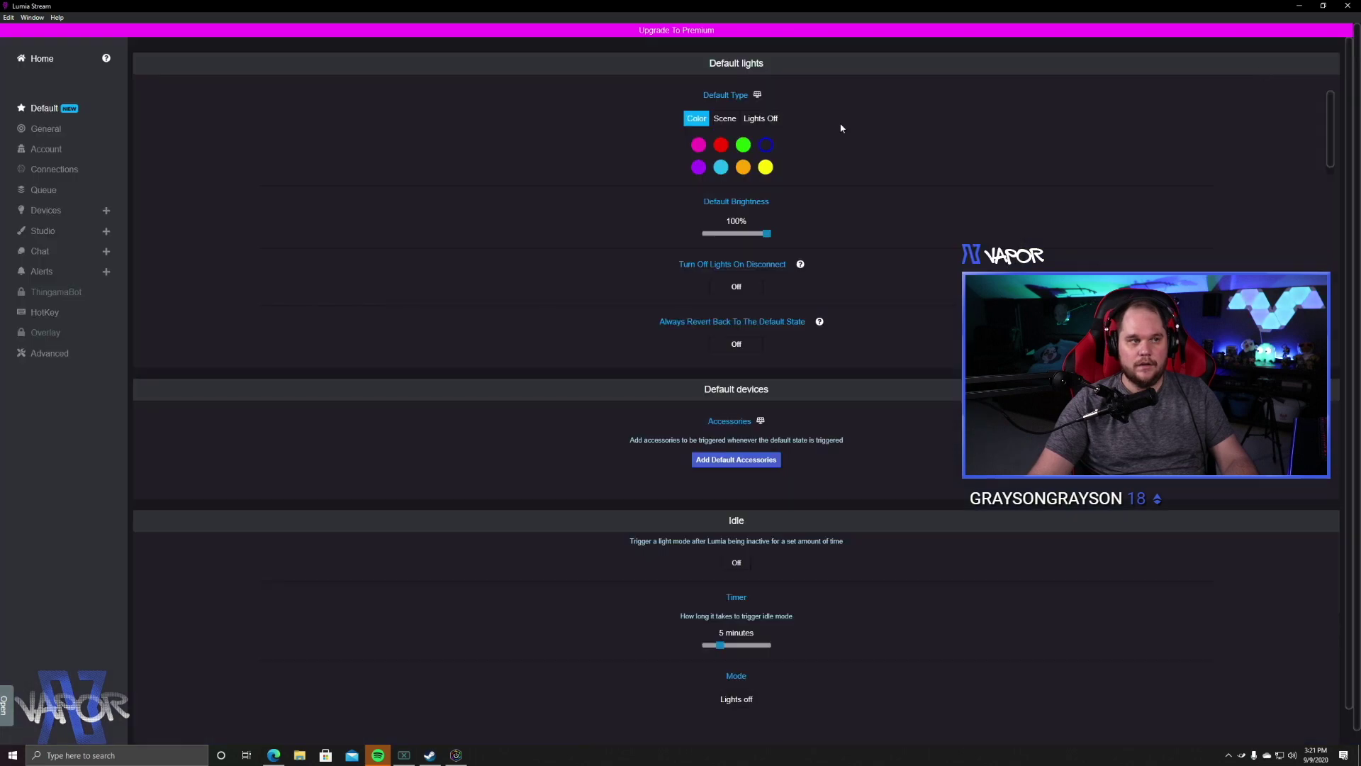
{"action": "left_click", "coordinate": [56, 173]}
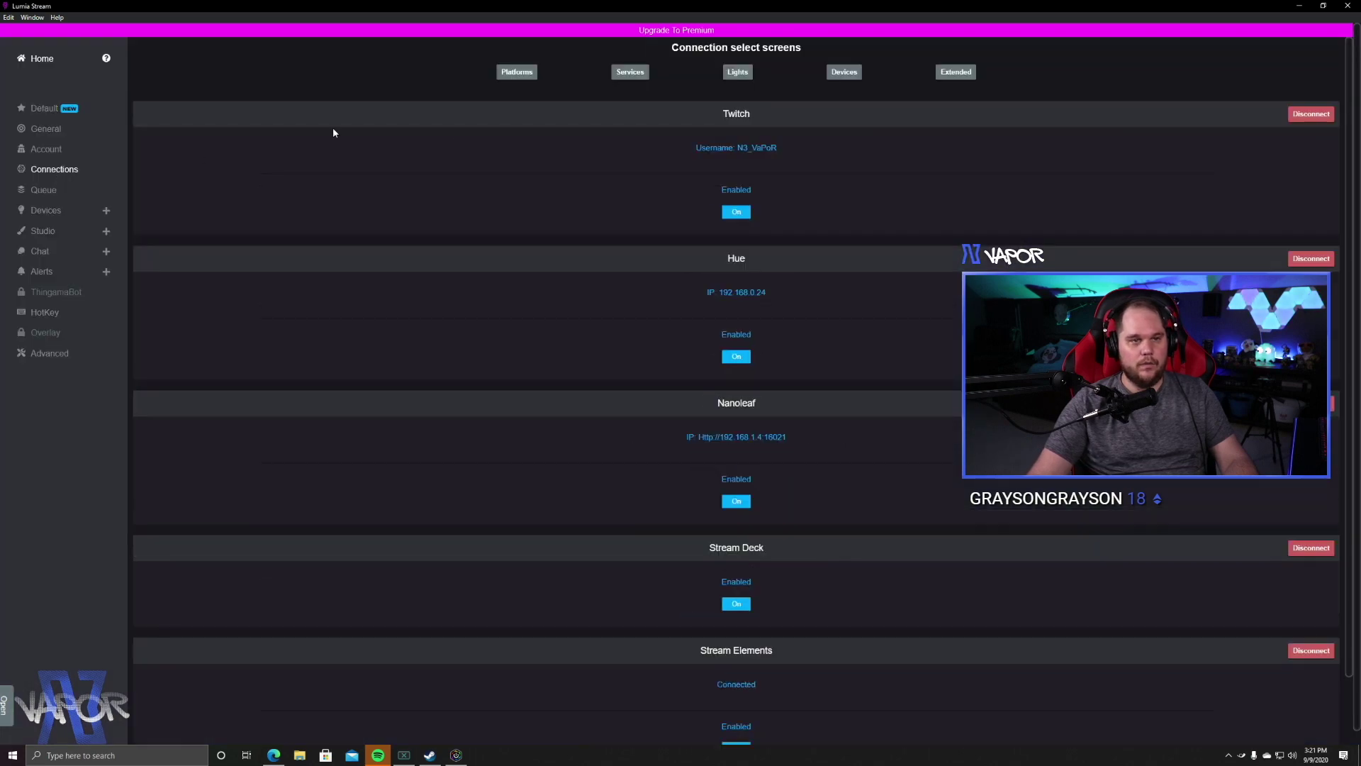
{"action": "left_click", "coordinate": [740, 71]}
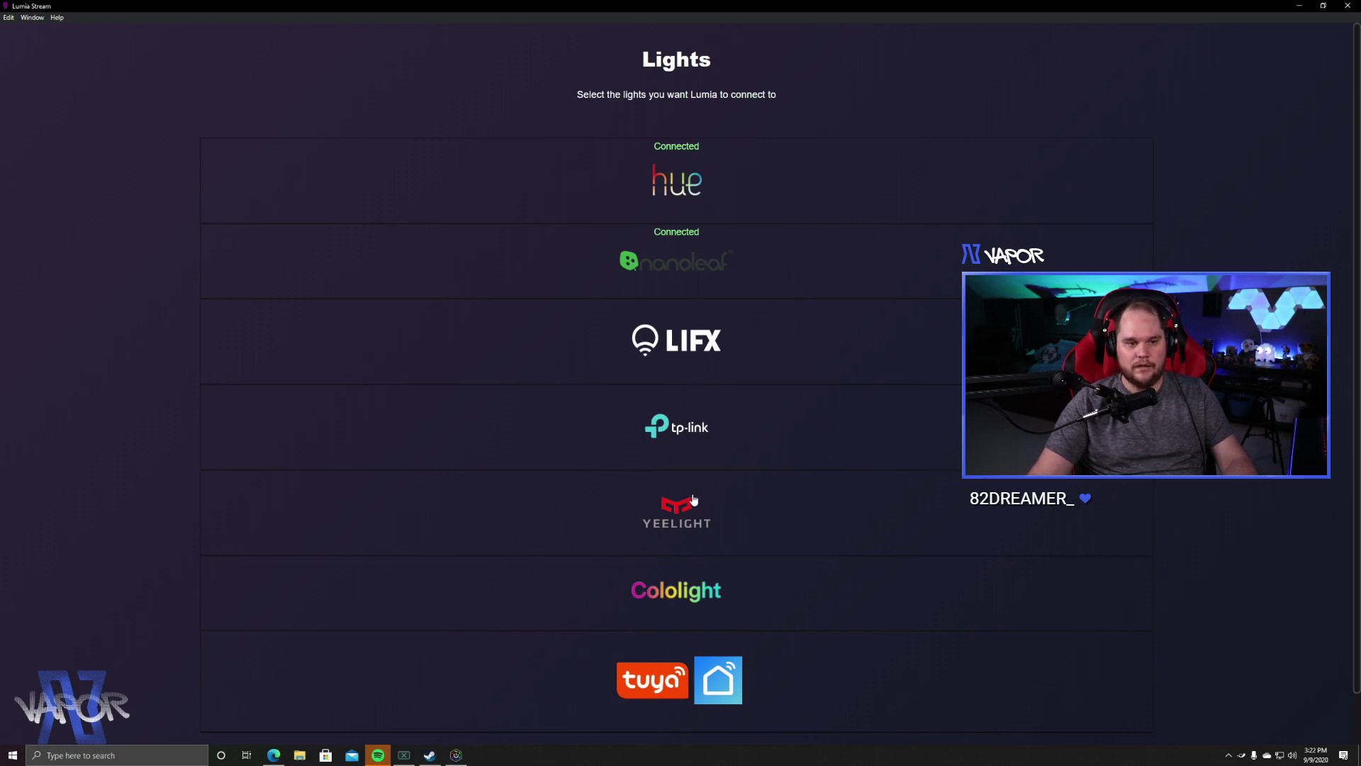
{"action": "scroll", "coordinate": [693, 500], "scroll_direction": "down", "scroll_amount": 1}
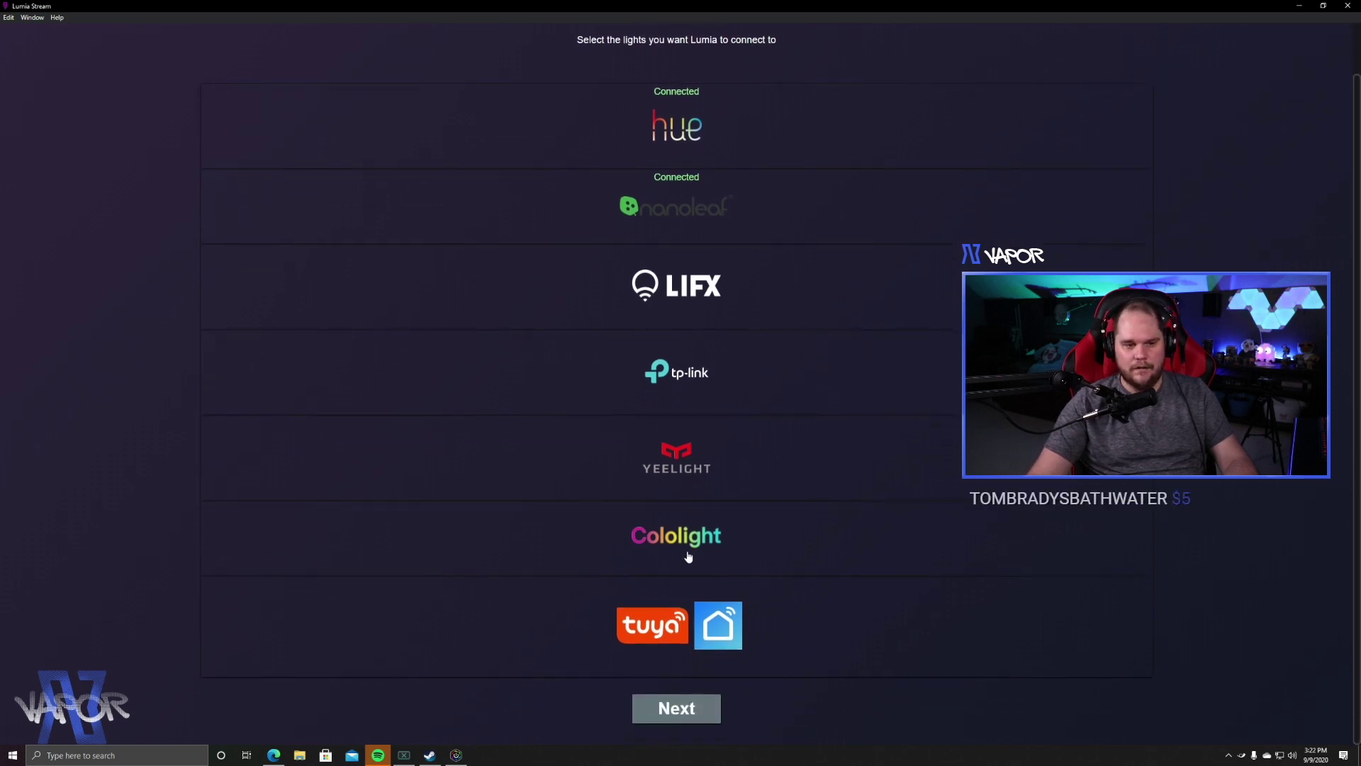
{"action": "scroll", "coordinate": [685, 679], "scroll_direction": "up", "scroll_amount": 1}
{"action": "scroll", "coordinate": [688, 649], "scroll_direction": "down", "scroll_amount": 1}
{"action": "left_click", "coordinate": [693, 711]}
{"action": "left_click", "coordinate": [1310, 55]}
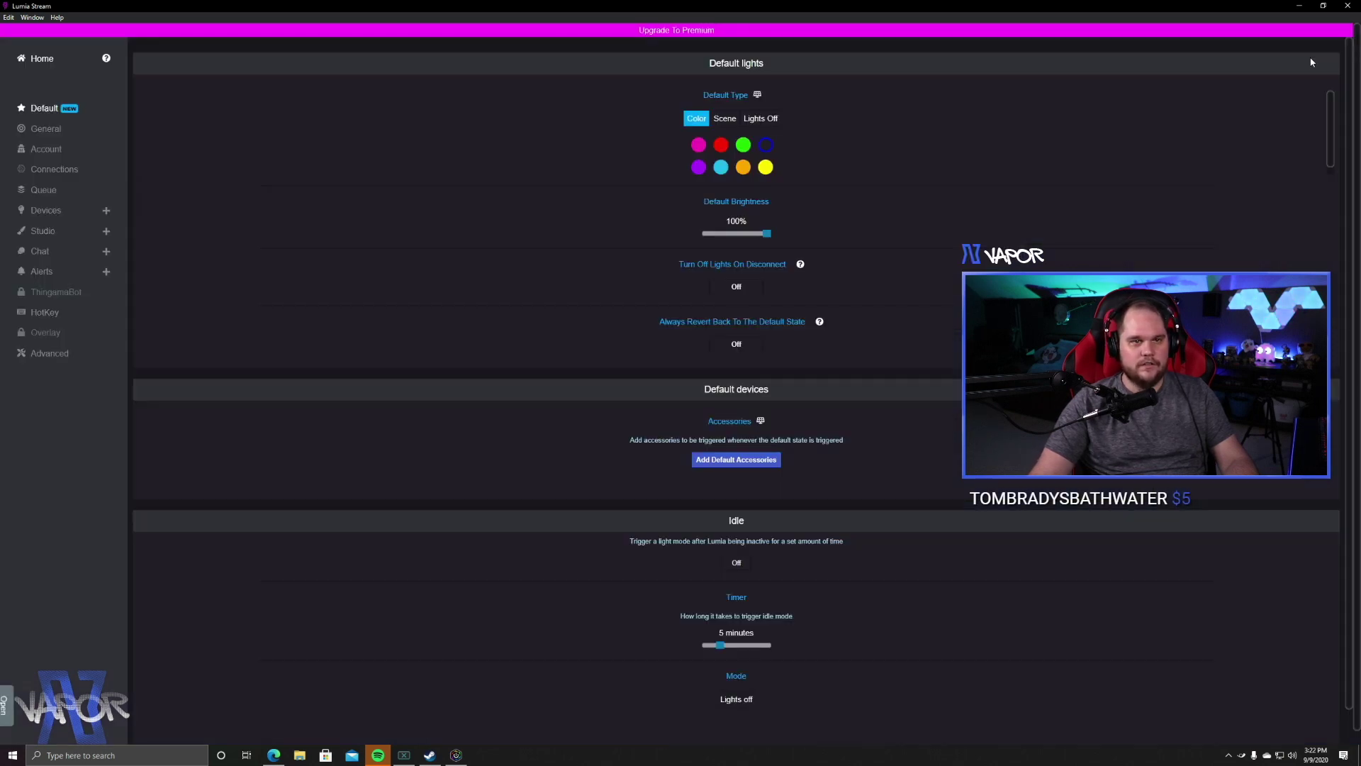
{"action": "left_click", "coordinate": [54, 168]}
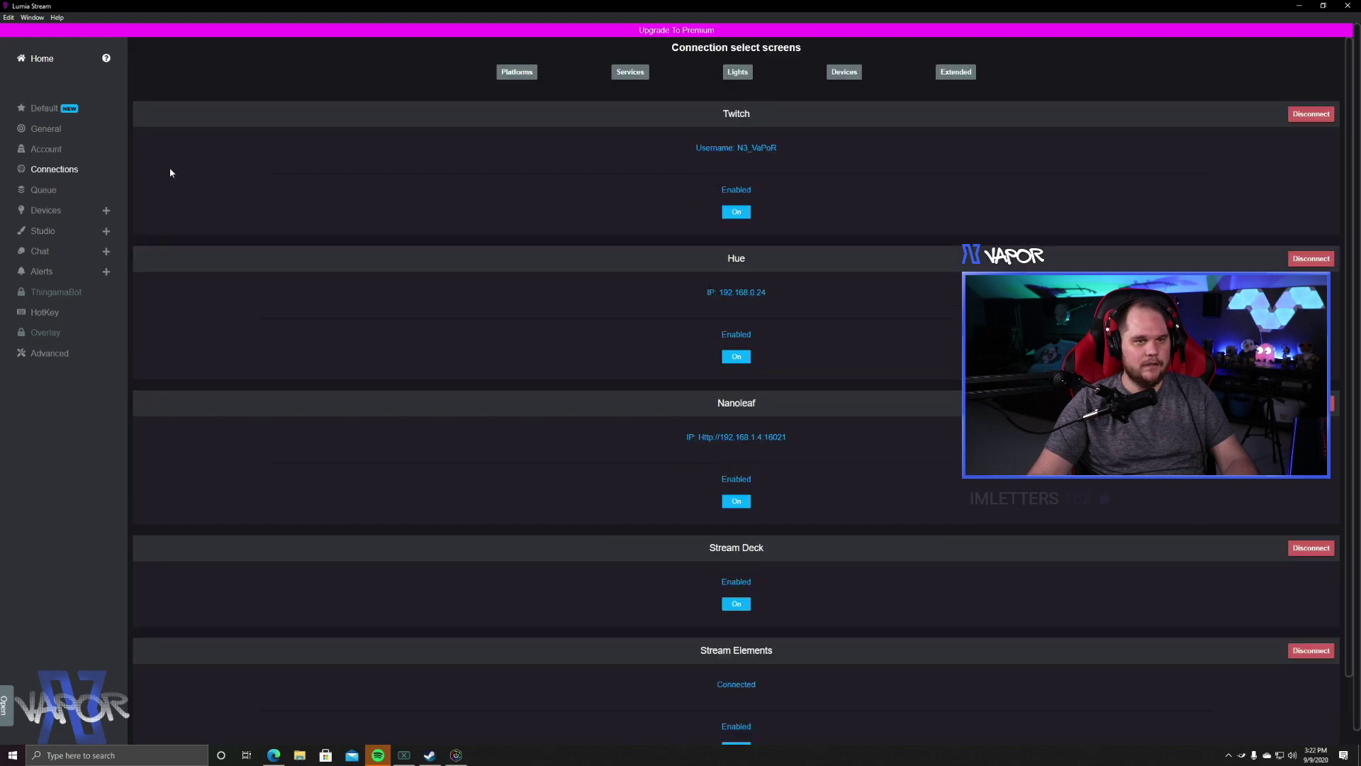
{"action": "left_click", "coordinate": [847, 71]}
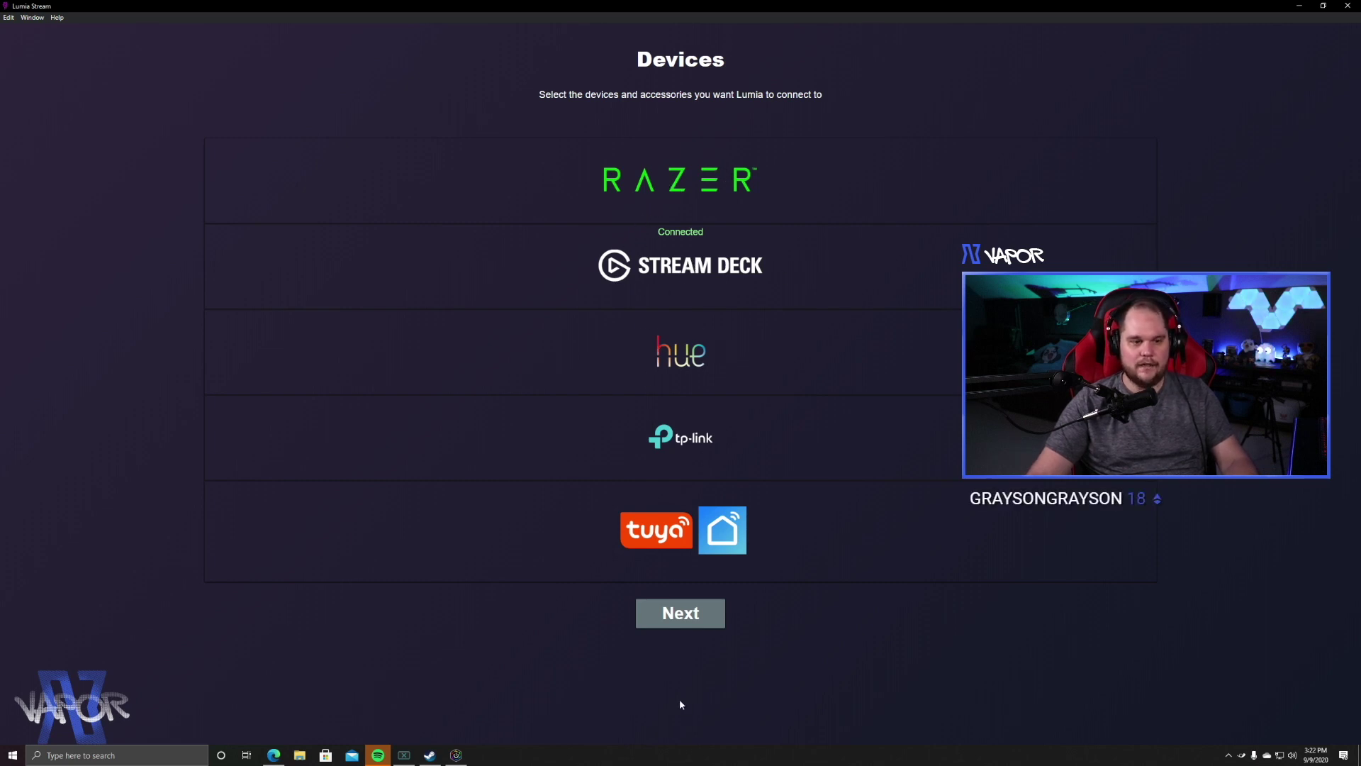
{"action": "left_click", "coordinate": [677, 616]}
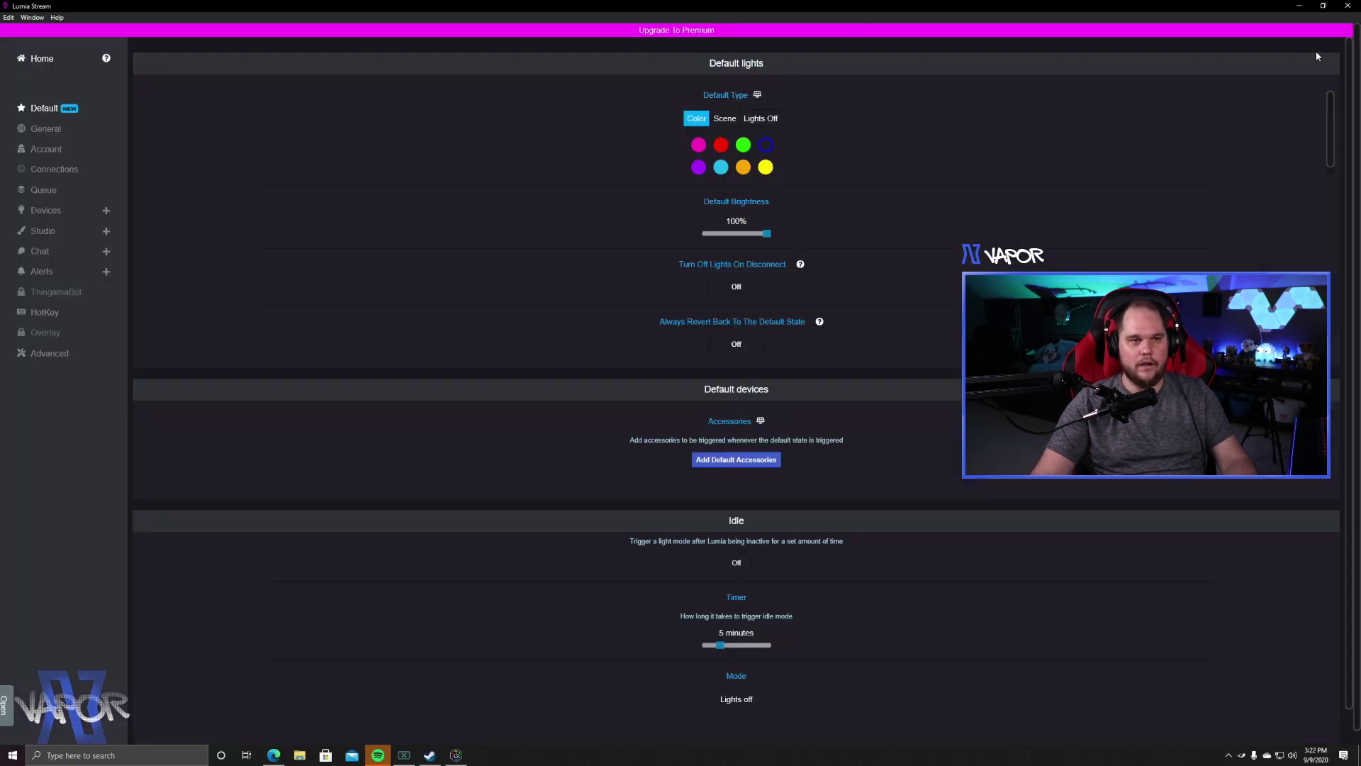
{"action": "left_click", "coordinate": [36, 171]}
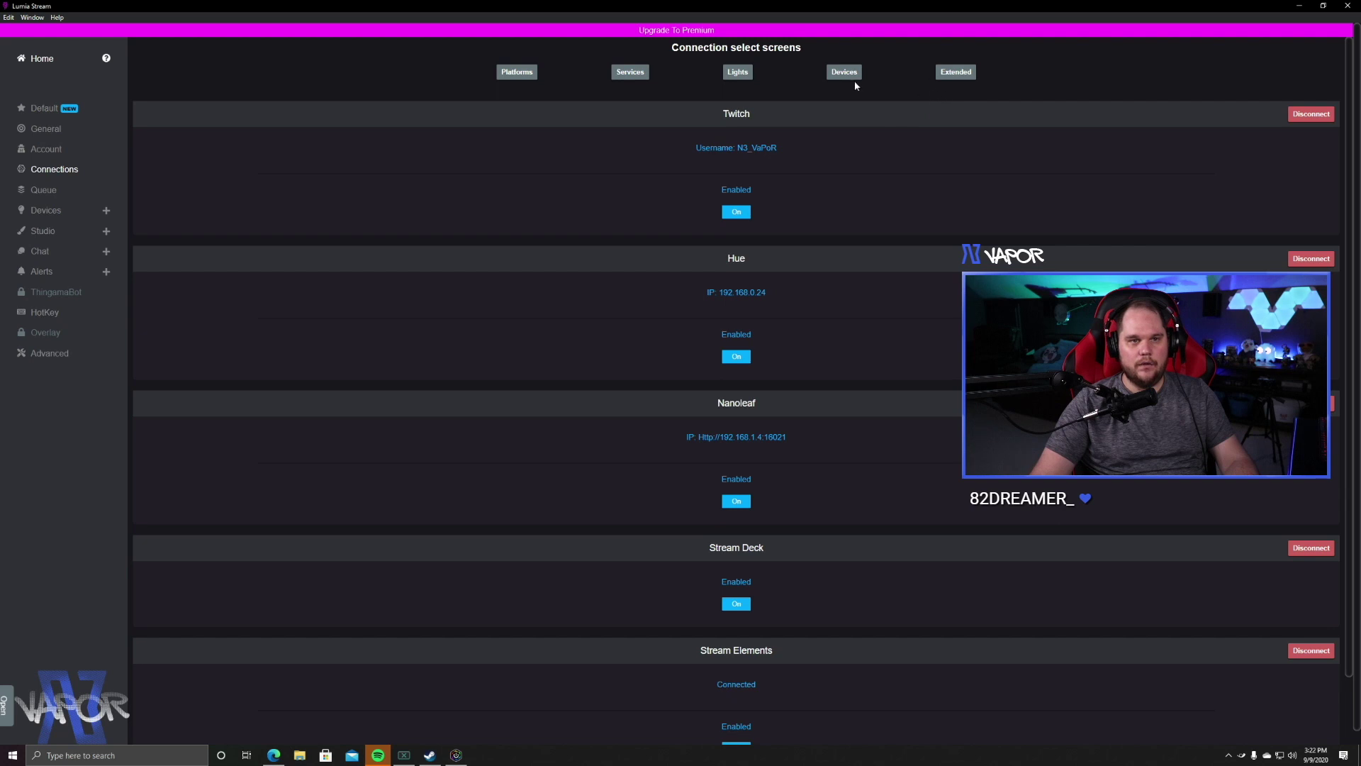
{"action": "left_click", "coordinate": [968, 77]}
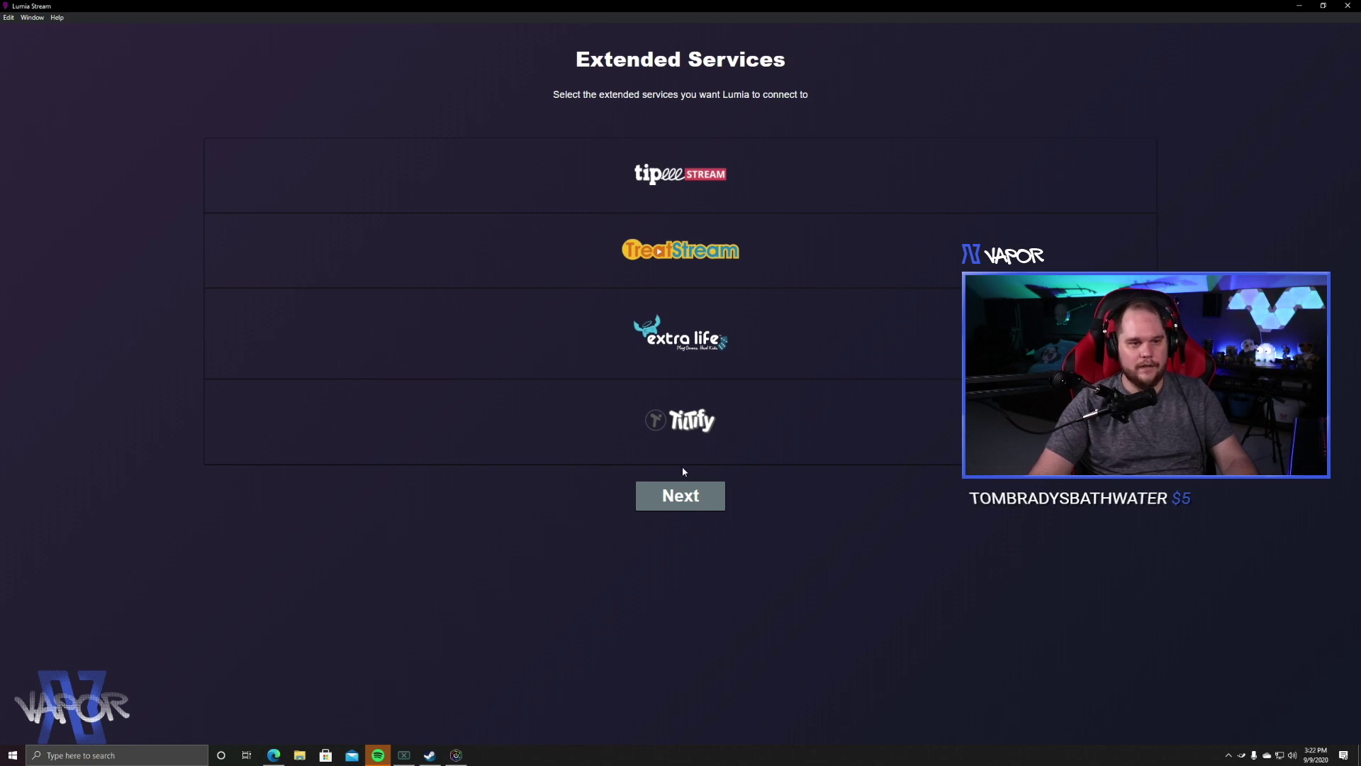
{"action": "left_click", "coordinate": [672, 502]}
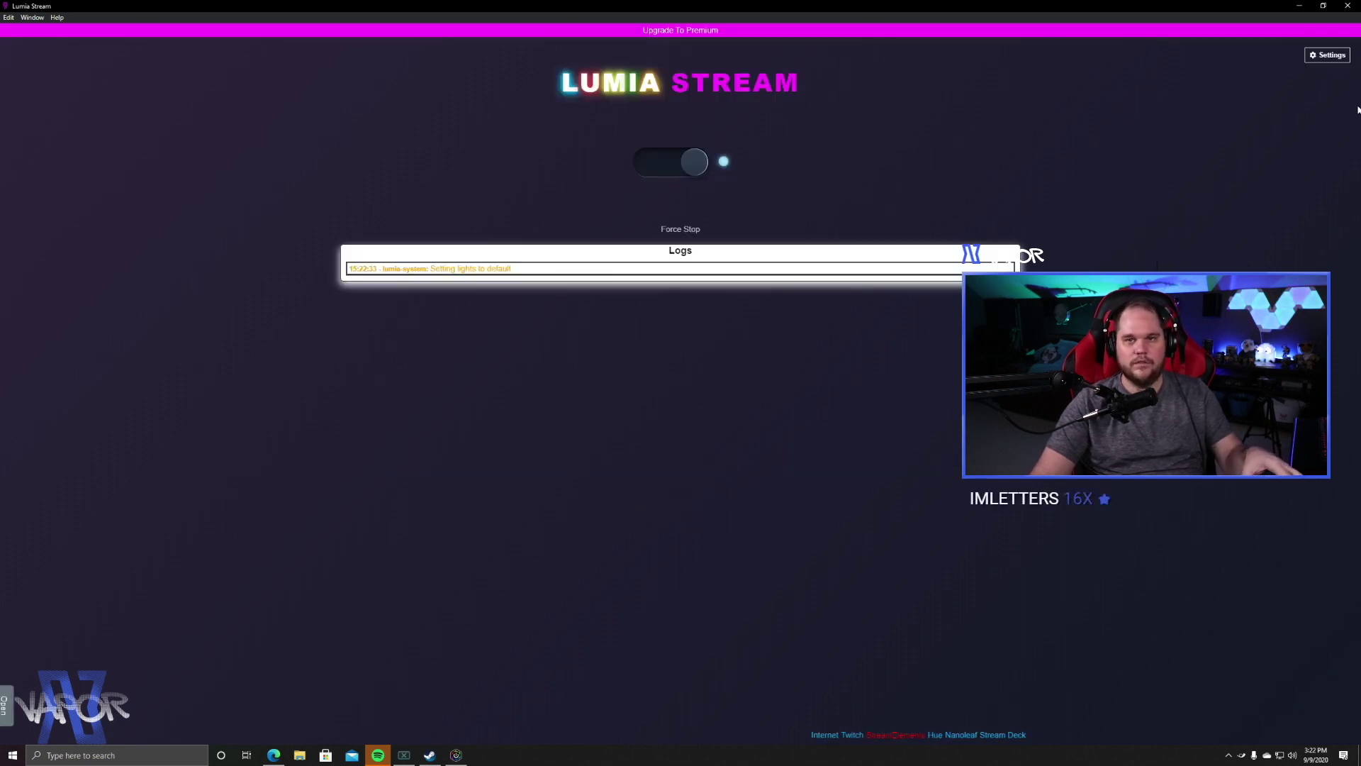
{"action": "left_click", "coordinate": [1327, 56]}
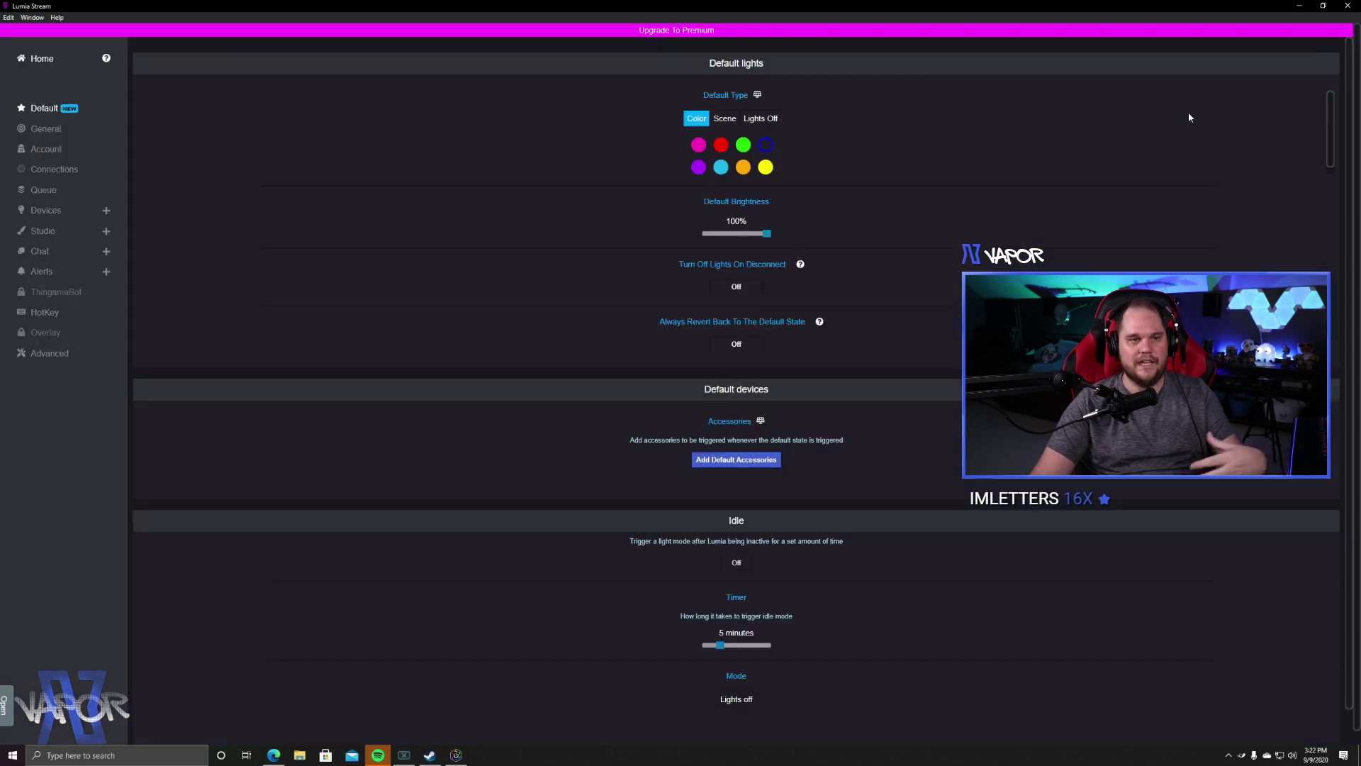
- Review the Hue bulbs under Devices, then view the nine Nanoleaf 1 panels
{"action": "left_click", "coordinate": [102, 212]}
{"action": "left_click", "coordinate": [39, 232]}
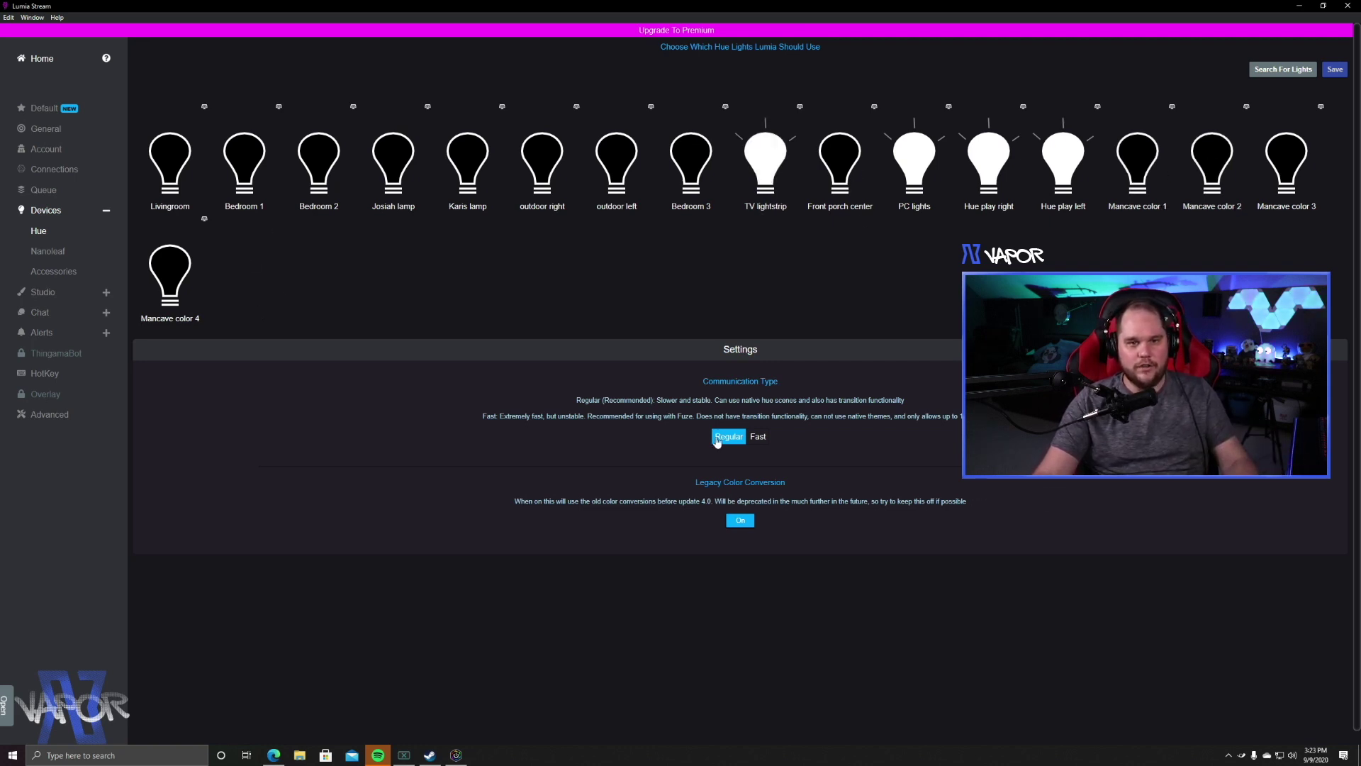
{"action": "left_click", "coordinate": [48, 251]}
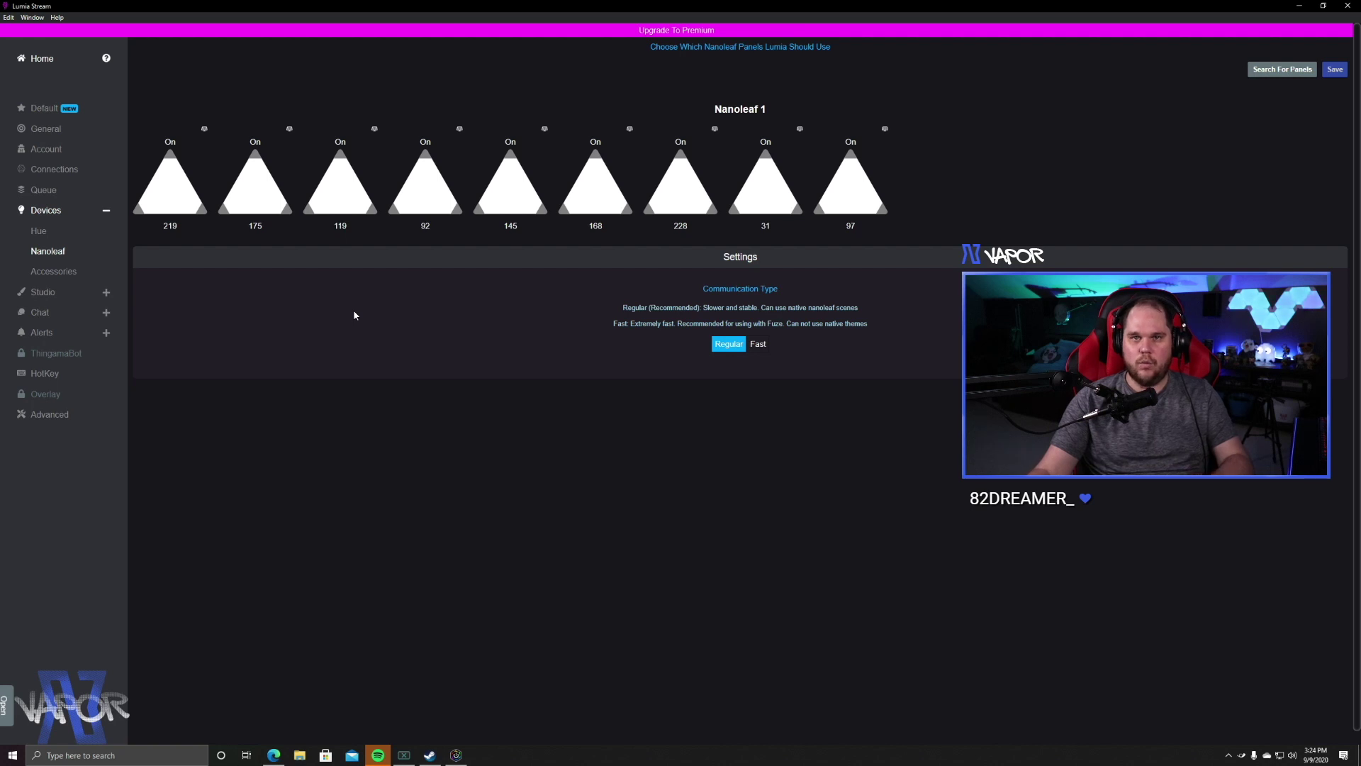
- Pass through Accessories and General settings, then open Studio > Scenes
{"action": "left_click", "coordinate": [50, 276]}
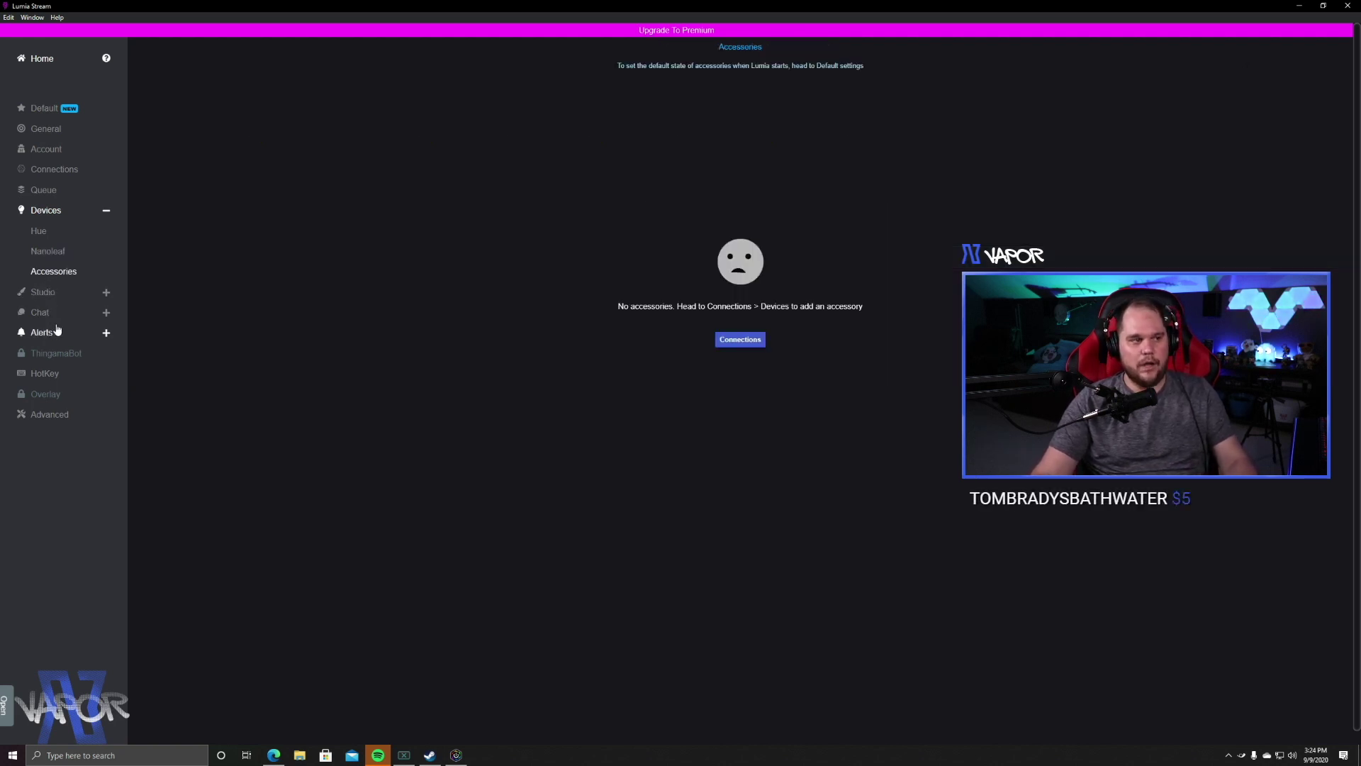
{"action": "left_click", "coordinate": [44, 292]}
{"action": "left_click", "coordinate": [34, 135]}
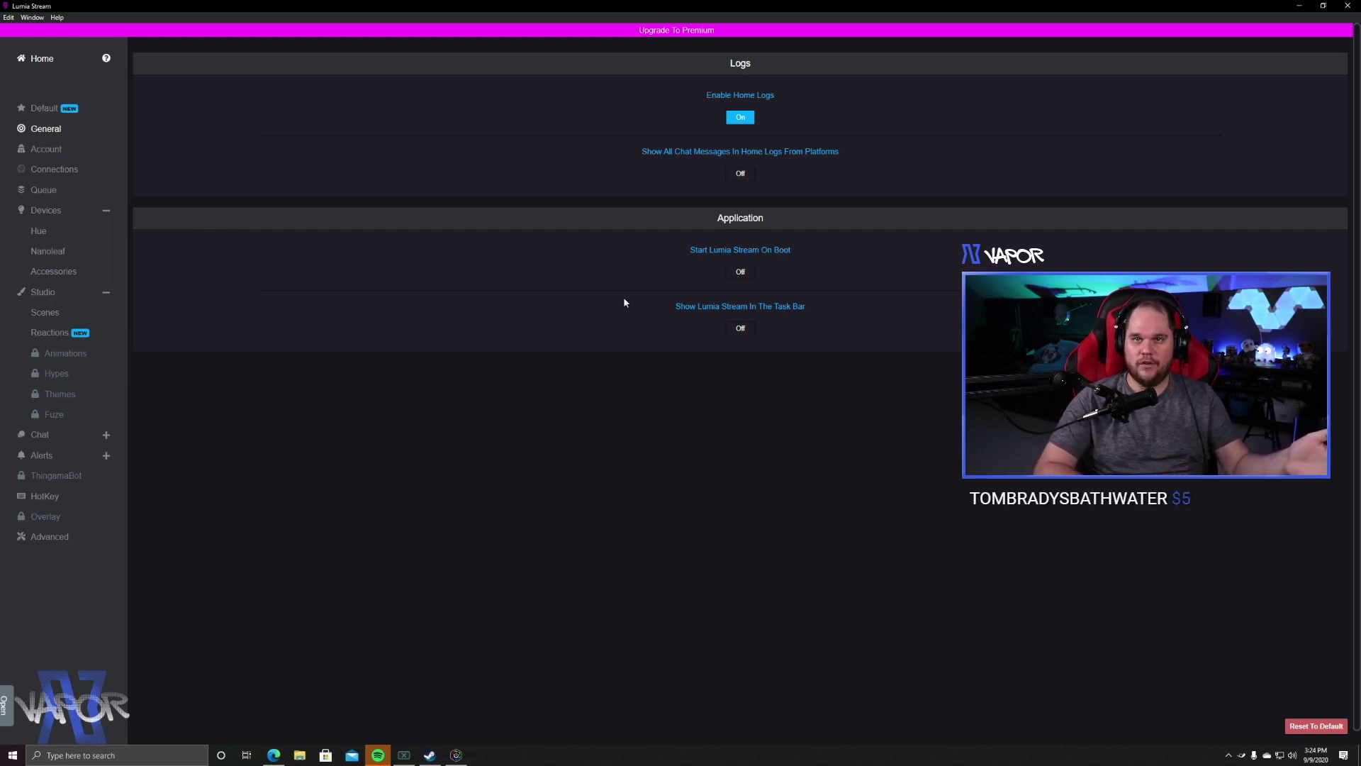
{"action": "left_click", "coordinate": [43, 313]}
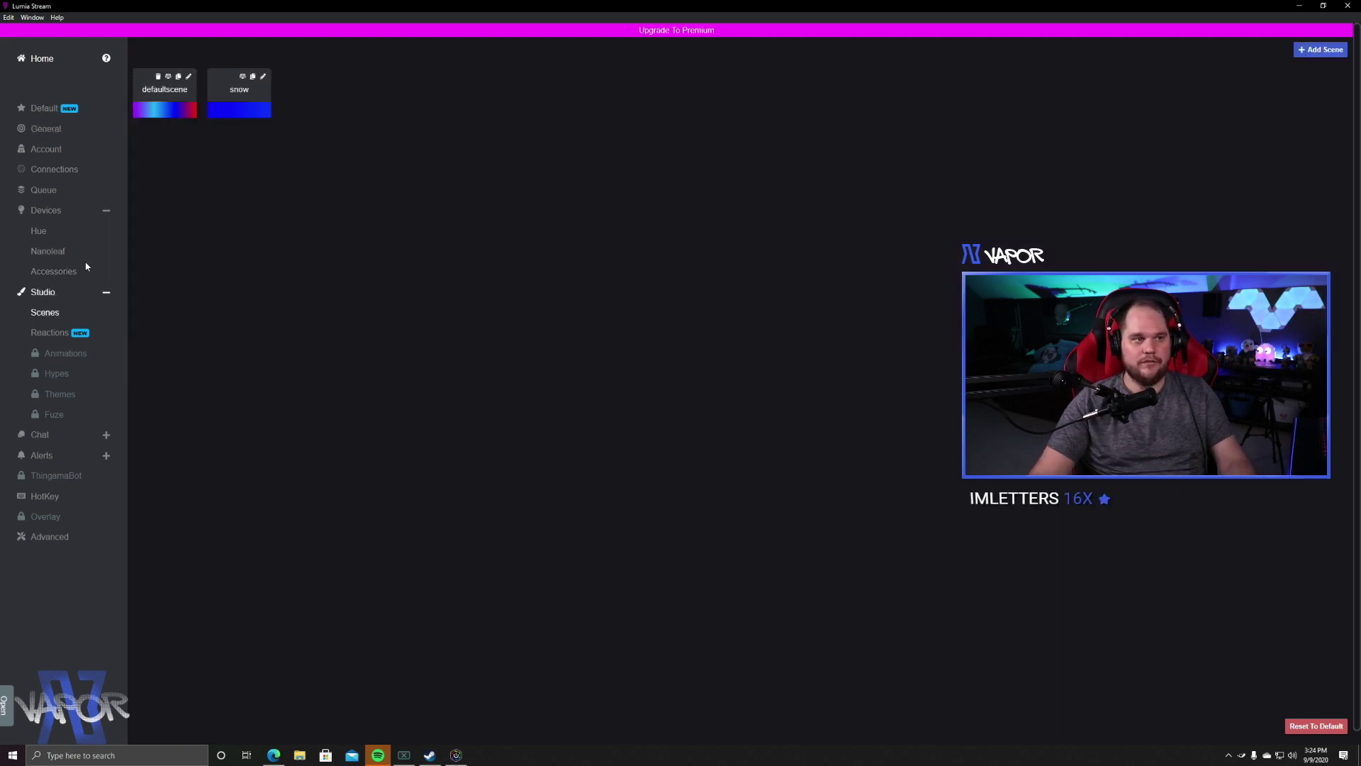
- Test-preview defaultscene, close its editor unchanged, and open Studio > Reactions
{"action": "left_click", "coordinate": [189, 78]}
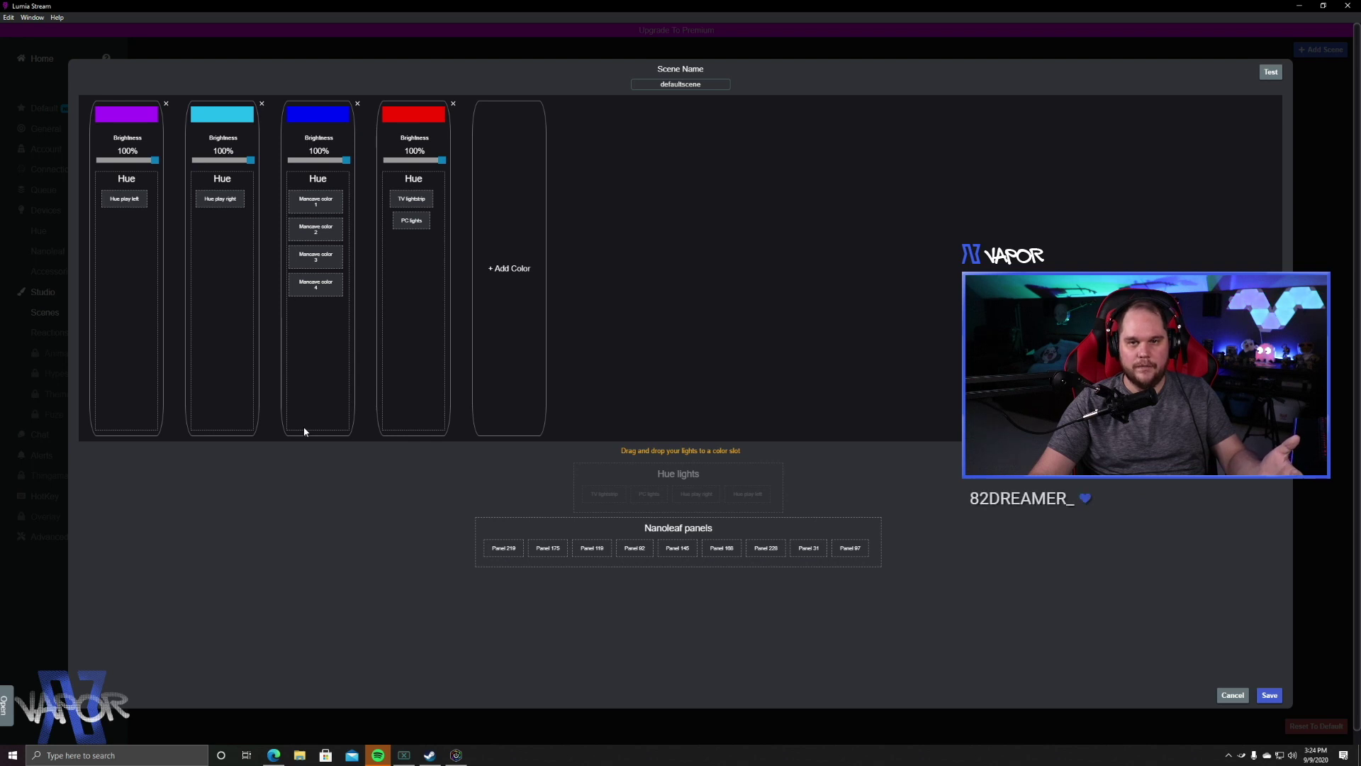
{"action": "left_click", "coordinate": [1268, 74]}
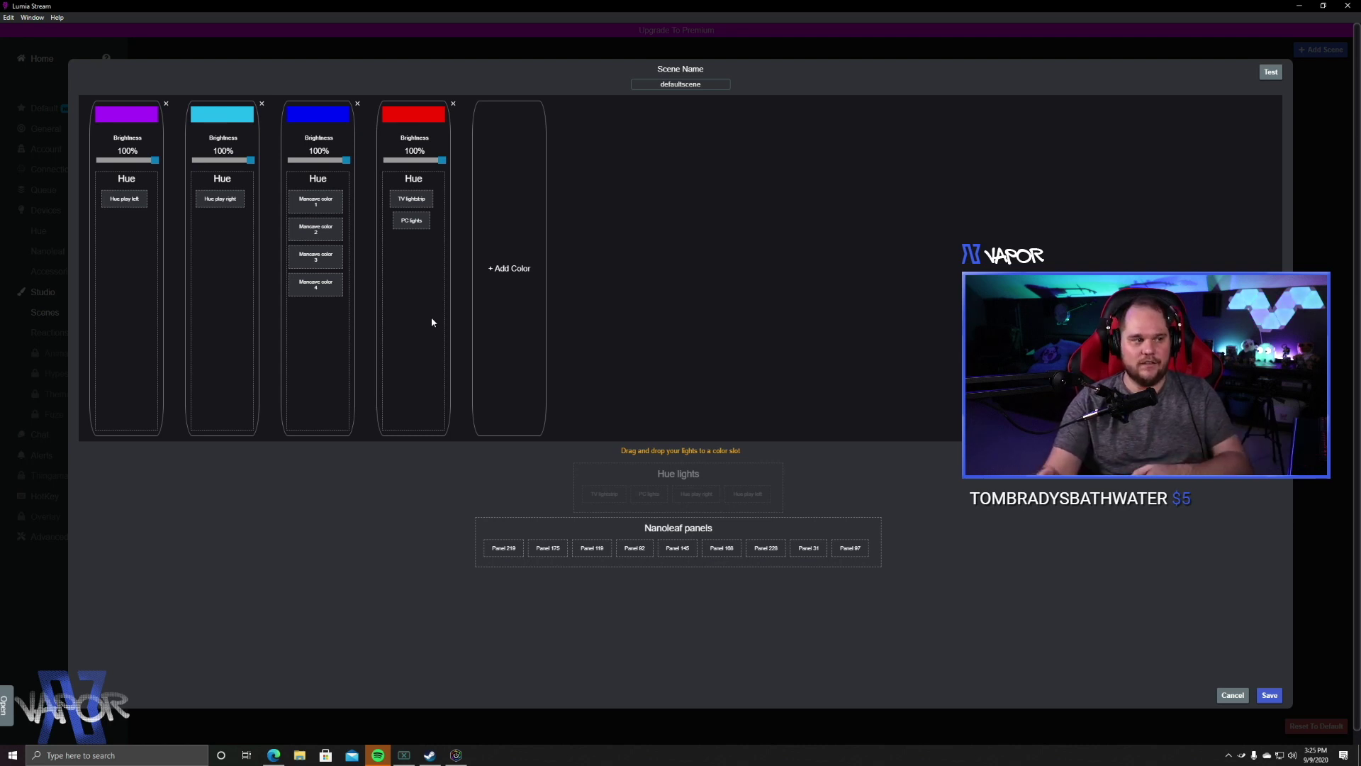
{"action": "left_click", "coordinate": [45, 335]}
{"action": "left_click", "coordinate": [45, 334]}
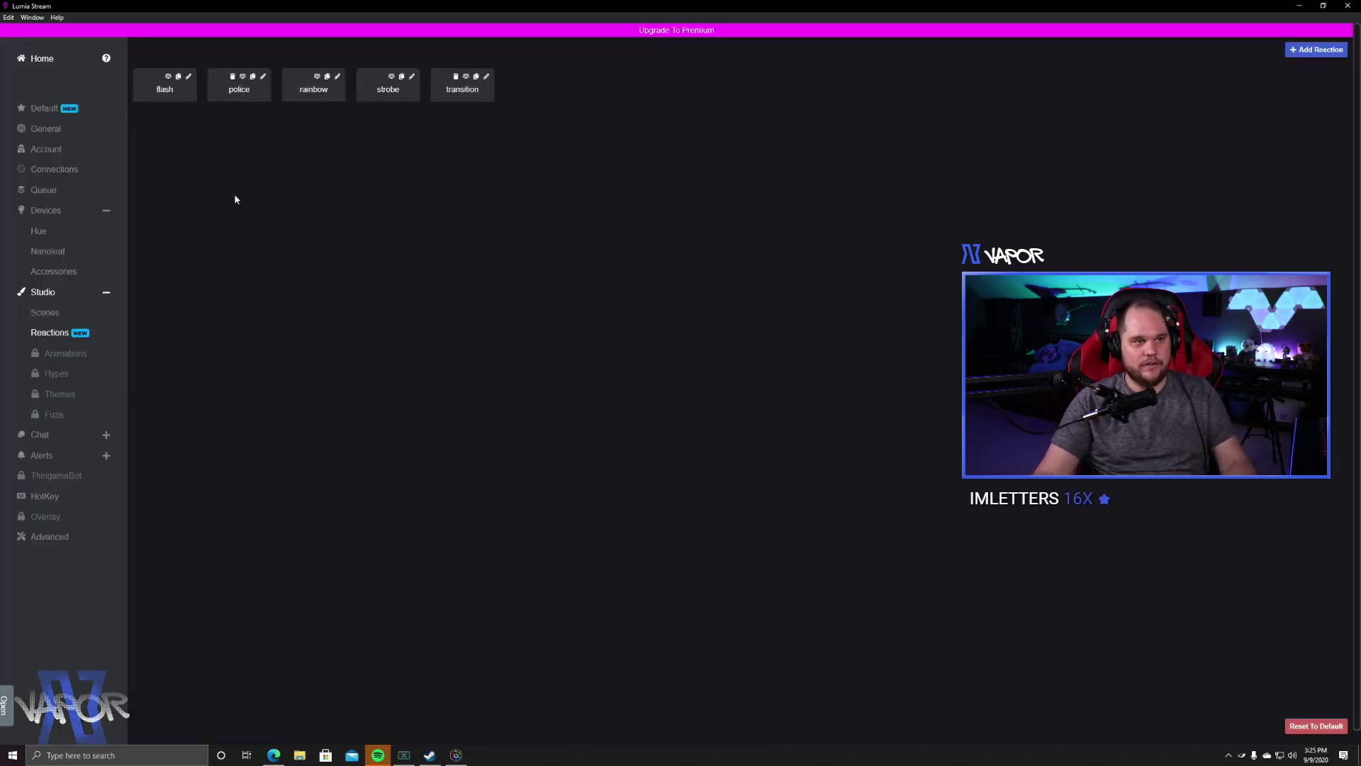
- Inspect the flash reaction editor, then open the Chat > General settings
{"action": "left_click", "coordinate": [188, 77]}
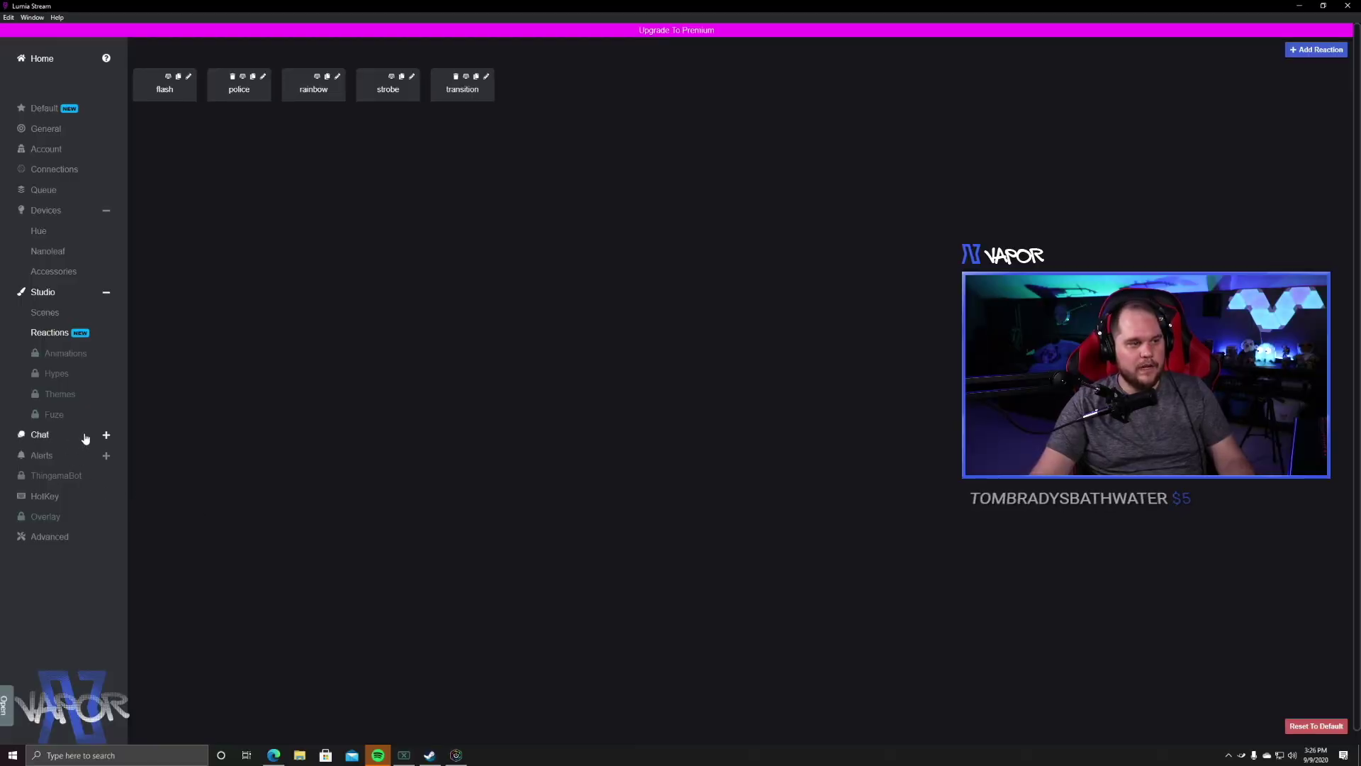
{"action": "left_click", "coordinate": [80, 441]}
{"action": "left_click", "coordinate": [49, 457]}
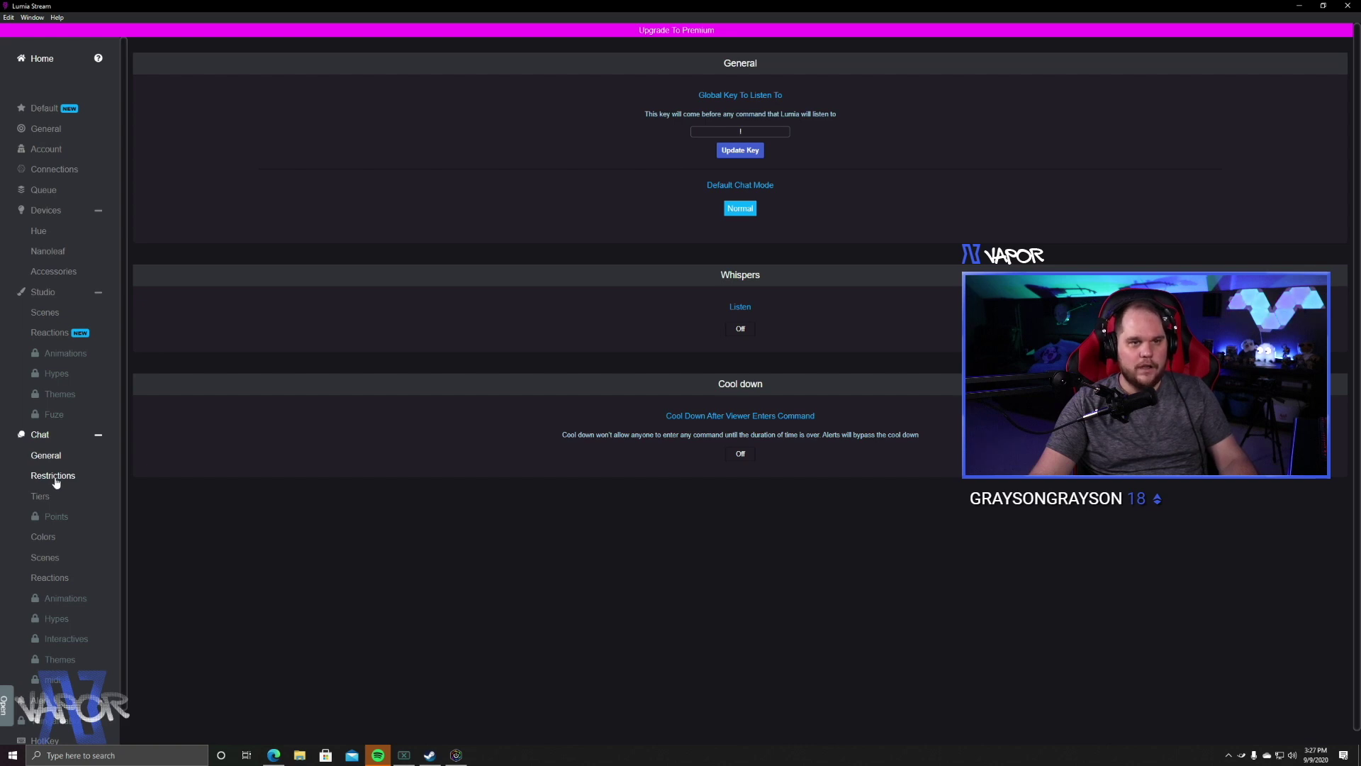
- Browse the Chat Restrictions and Tiers pages, then open the eleven chat colour commands
{"action": "left_click", "coordinate": [56, 480]}
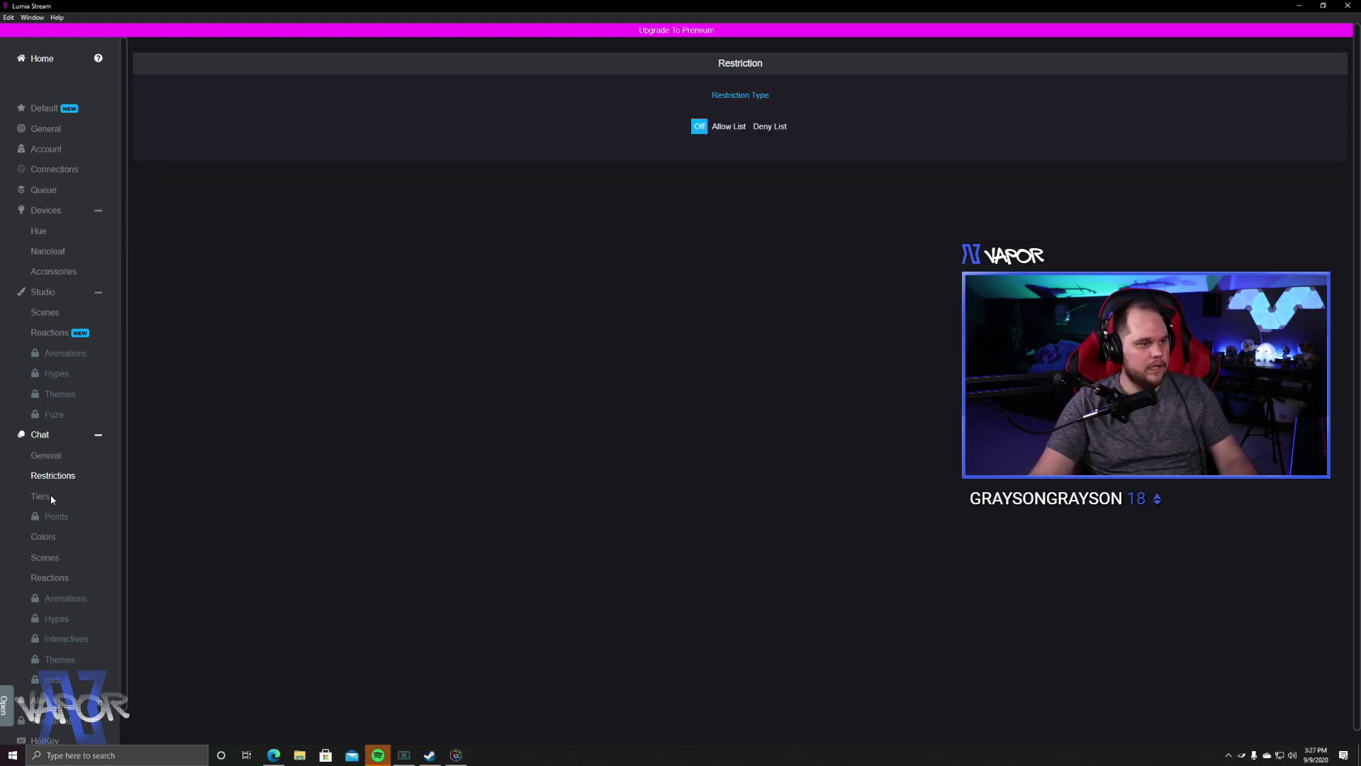
{"action": "left_click", "coordinate": [42, 496]}
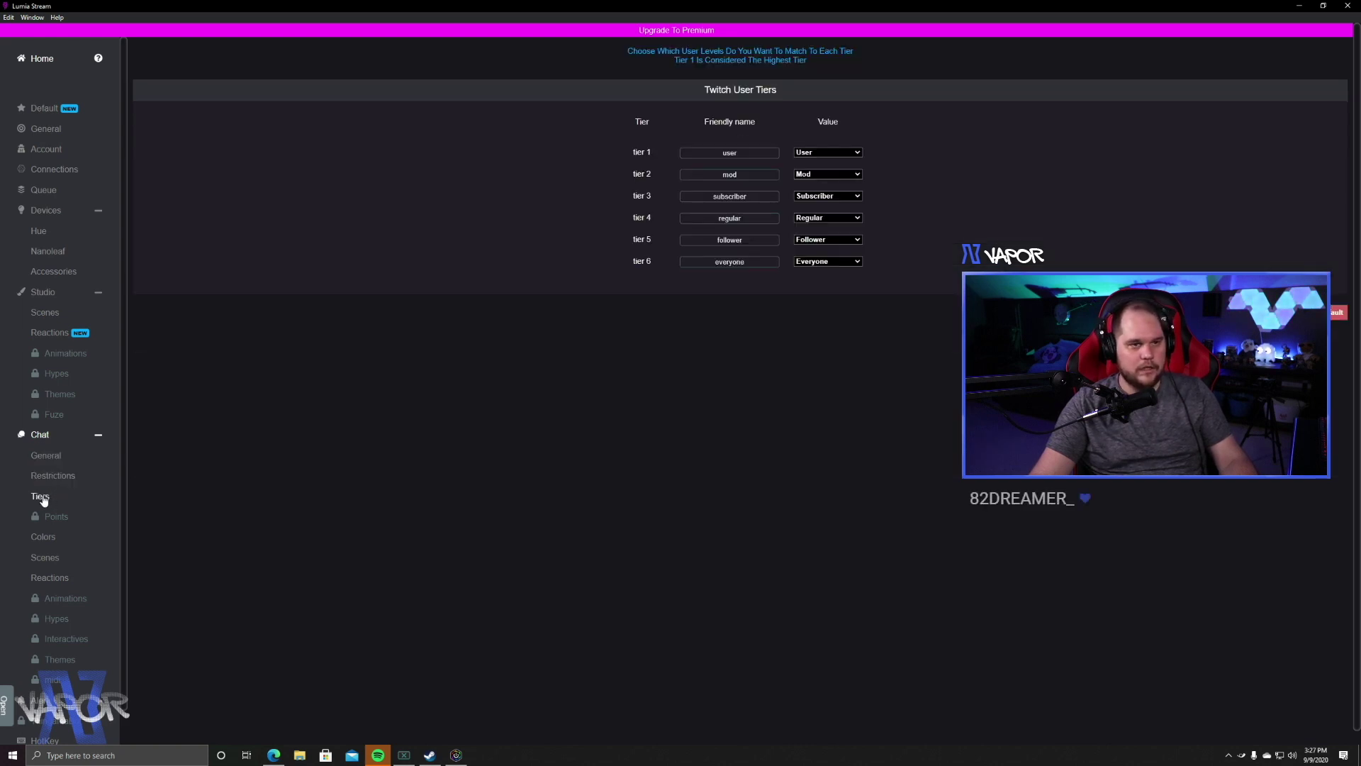
{"action": "scroll", "coordinate": [43, 498], "scroll_direction": "down", "scroll_amount": 1}
{"action": "left_click", "coordinate": [44, 487]}
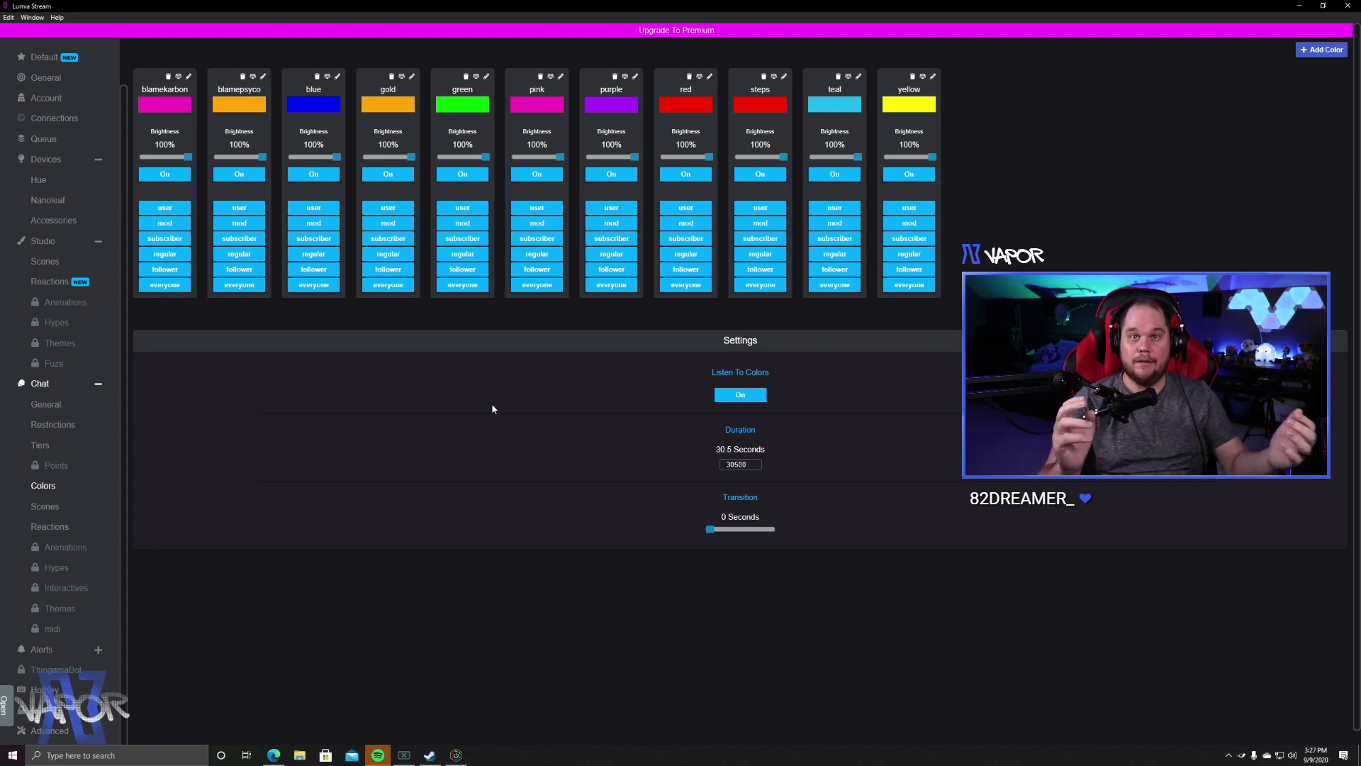
{"action": "scroll", "coordinate": [23, 512], "scroll_direction": "down", "scroll_amount": 1}
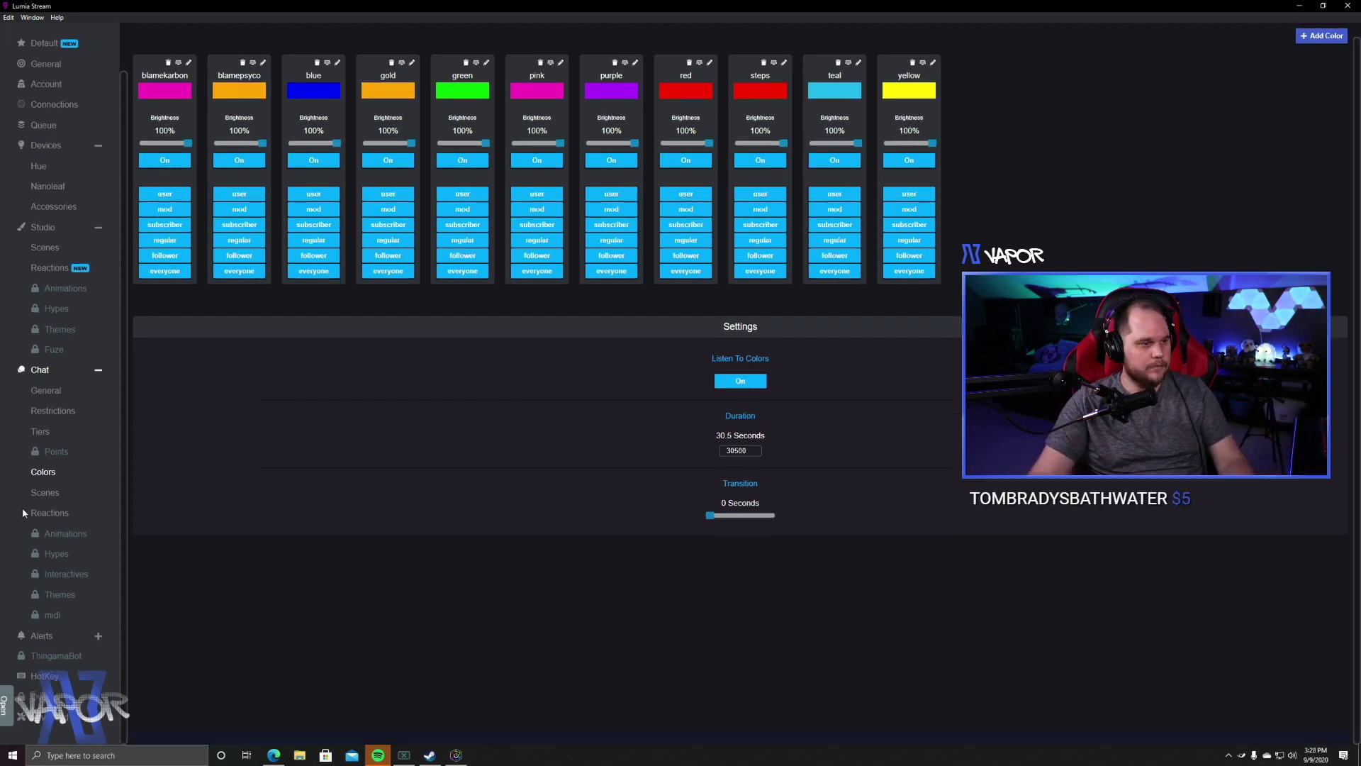
- Open the Twitch Follows alert settings under Alerts
{"action": "left_click", "coordinate": [98, 635]}
{"action": "scroll", "coordinate": [91, 638], "scroll_direction": "down", "scroll_amount": 1}
{"action": "left_click", "coordinate": [97, 617]}
{"action": "scroll", "coordinate": [85, 620], "scroll_direction": "down", "scroll_amount": 1}
{"action": "scroll", "coordinate": [83, 621], "scroll_direction": "down", "scroll_amount": 1}
{"action": "left_click", "coordinate": [56, 537]}
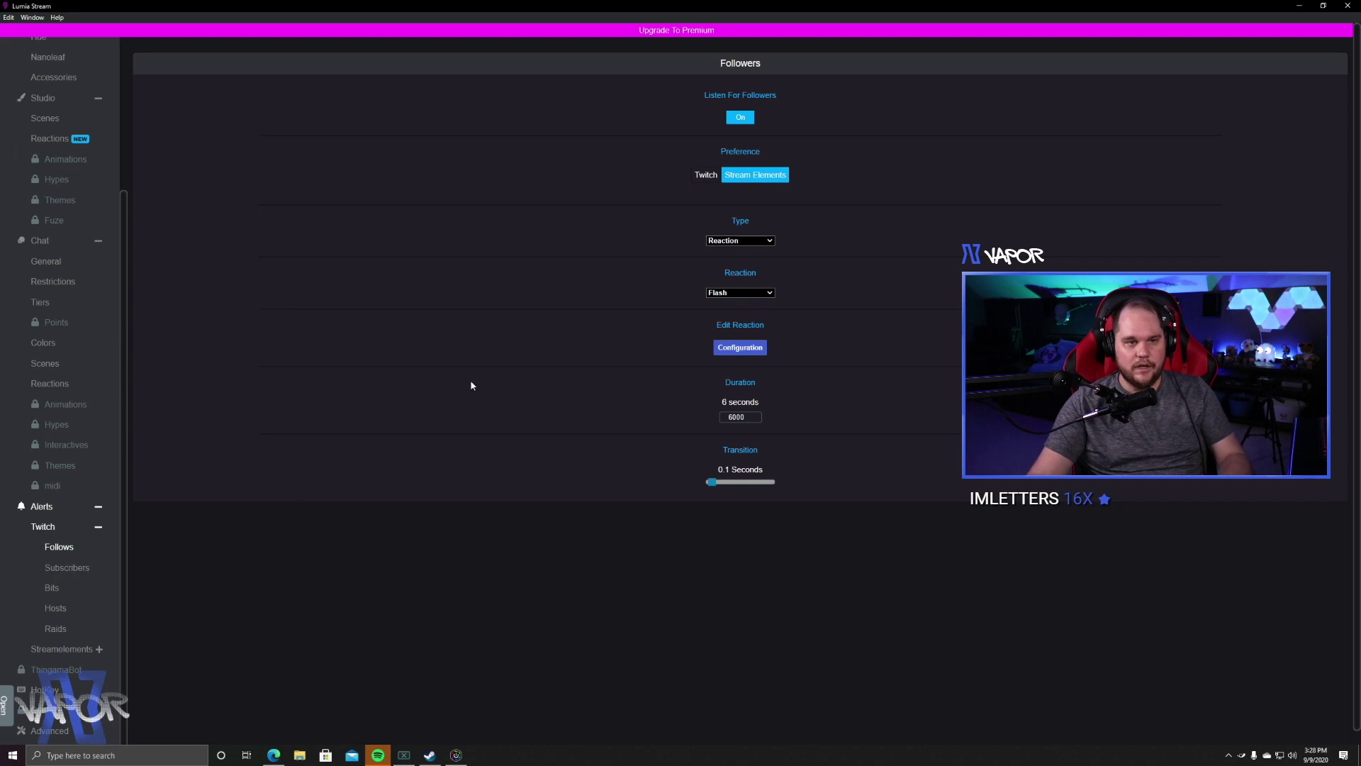
- Make follower alerts trigger the Flash reaction, checking its colour configuration without changes
{"action": "left_click", "coordinate": [751, 240]}
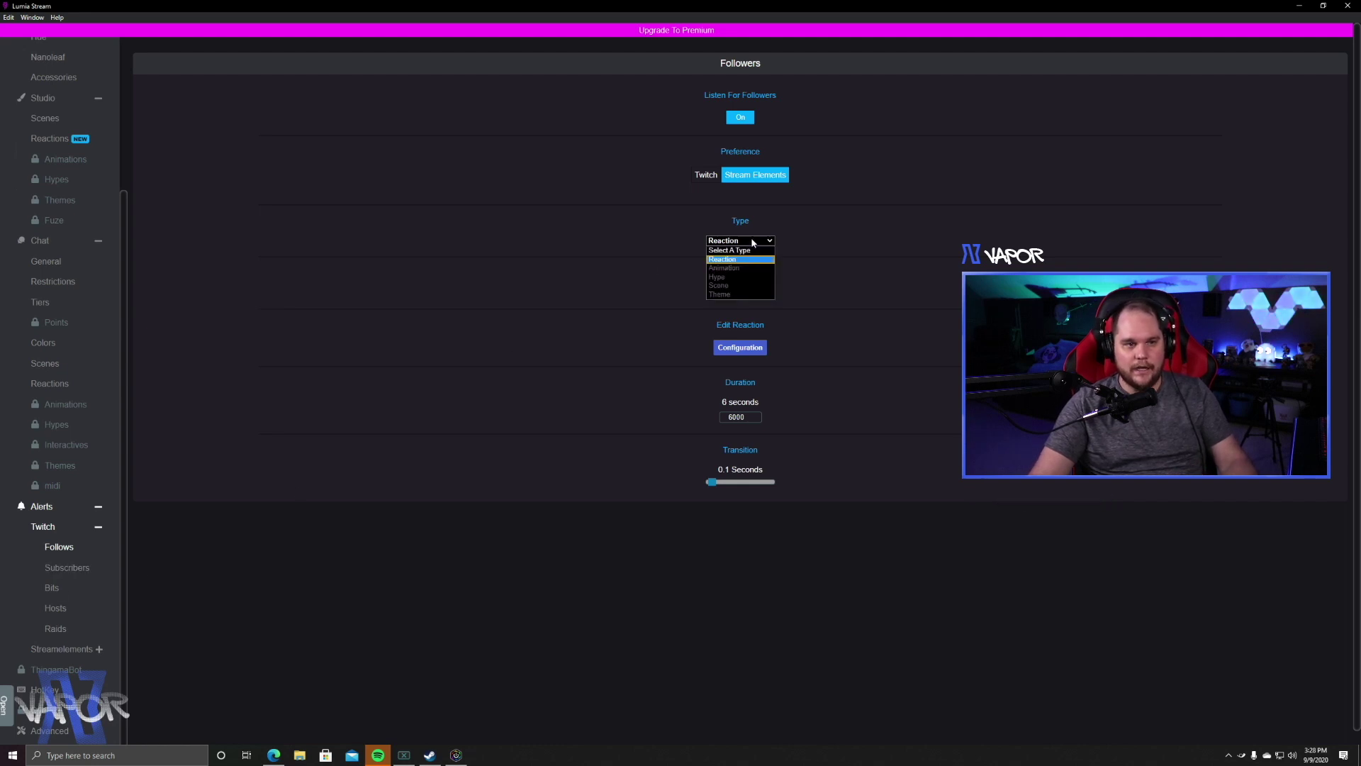
{"action": "left_click", "coordinate": [749, 238]}
{"action": "left_click", "coordinate": [755, 287]}
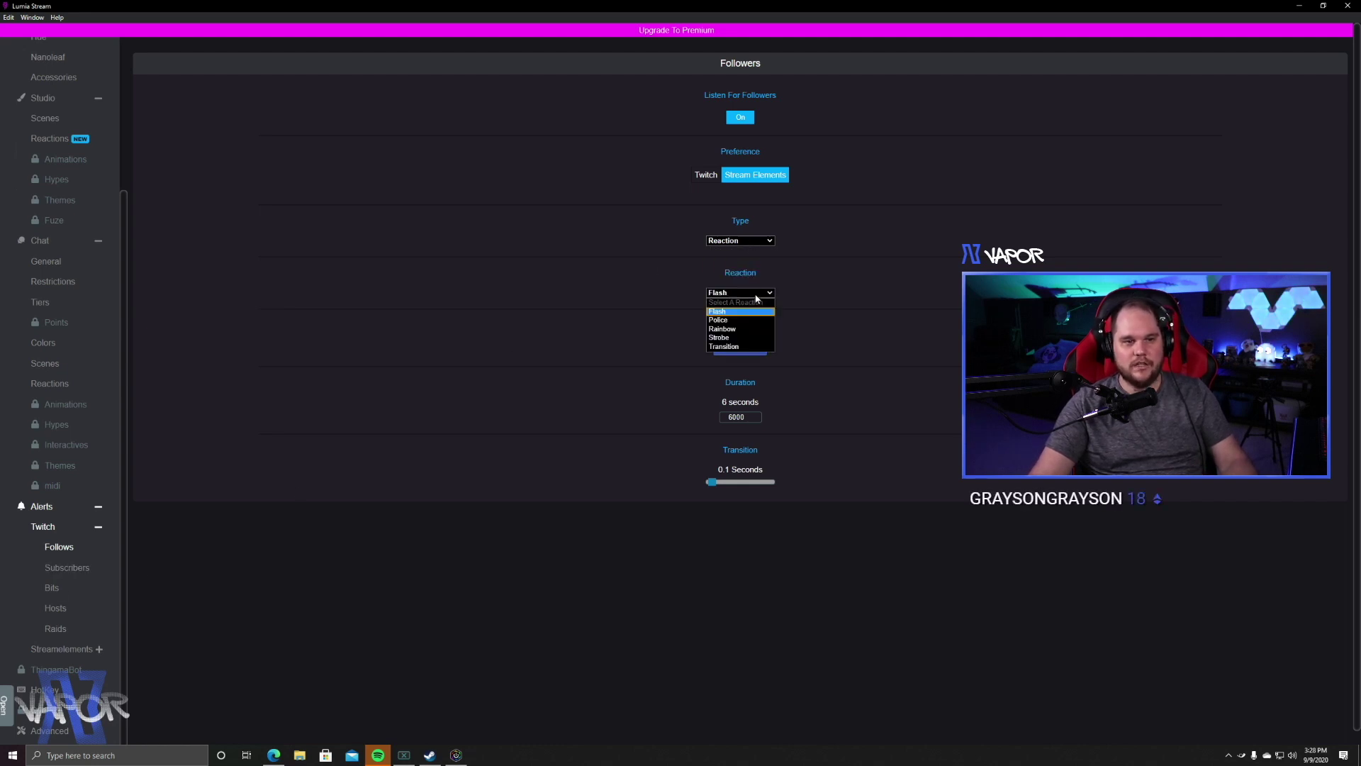
{"action": "left_click", "coordinate": [857, 291]}
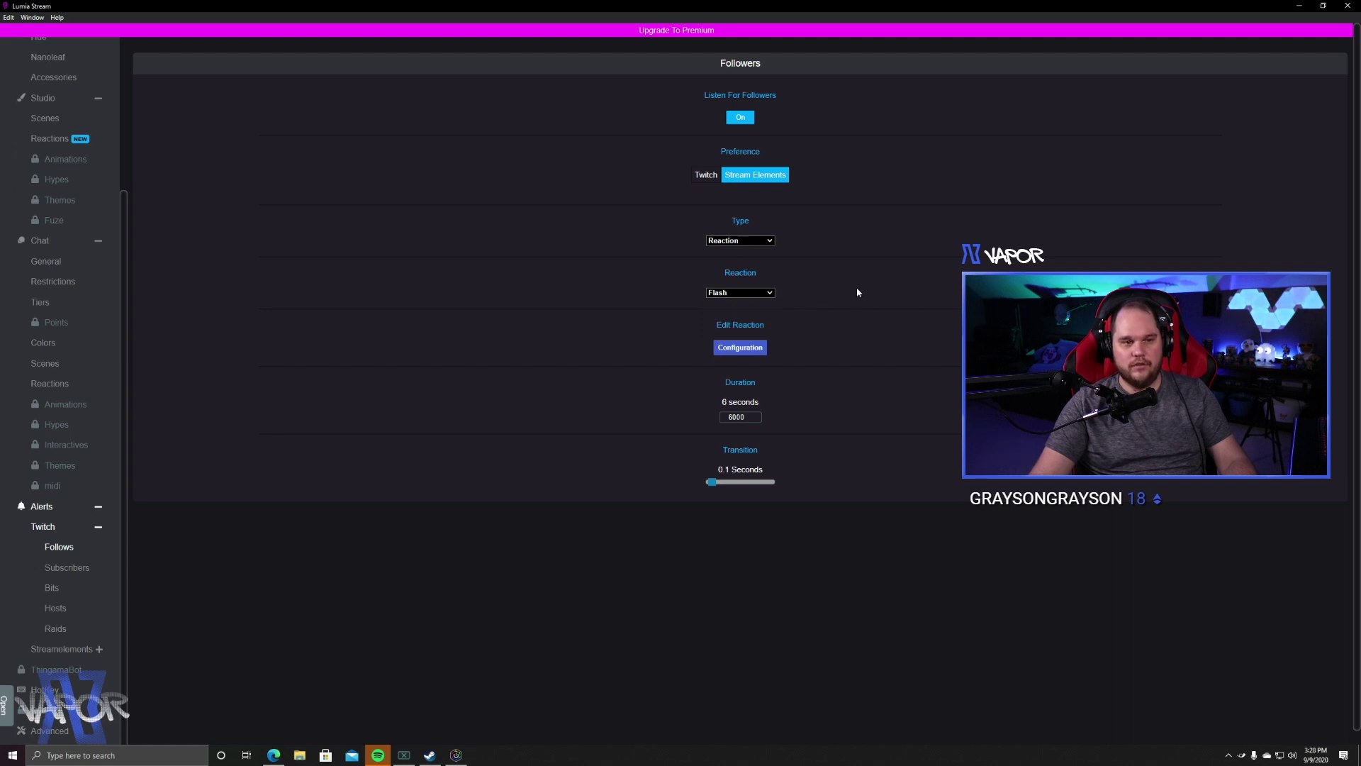
{"action": "left_click", "coordinate": [753, 347]}
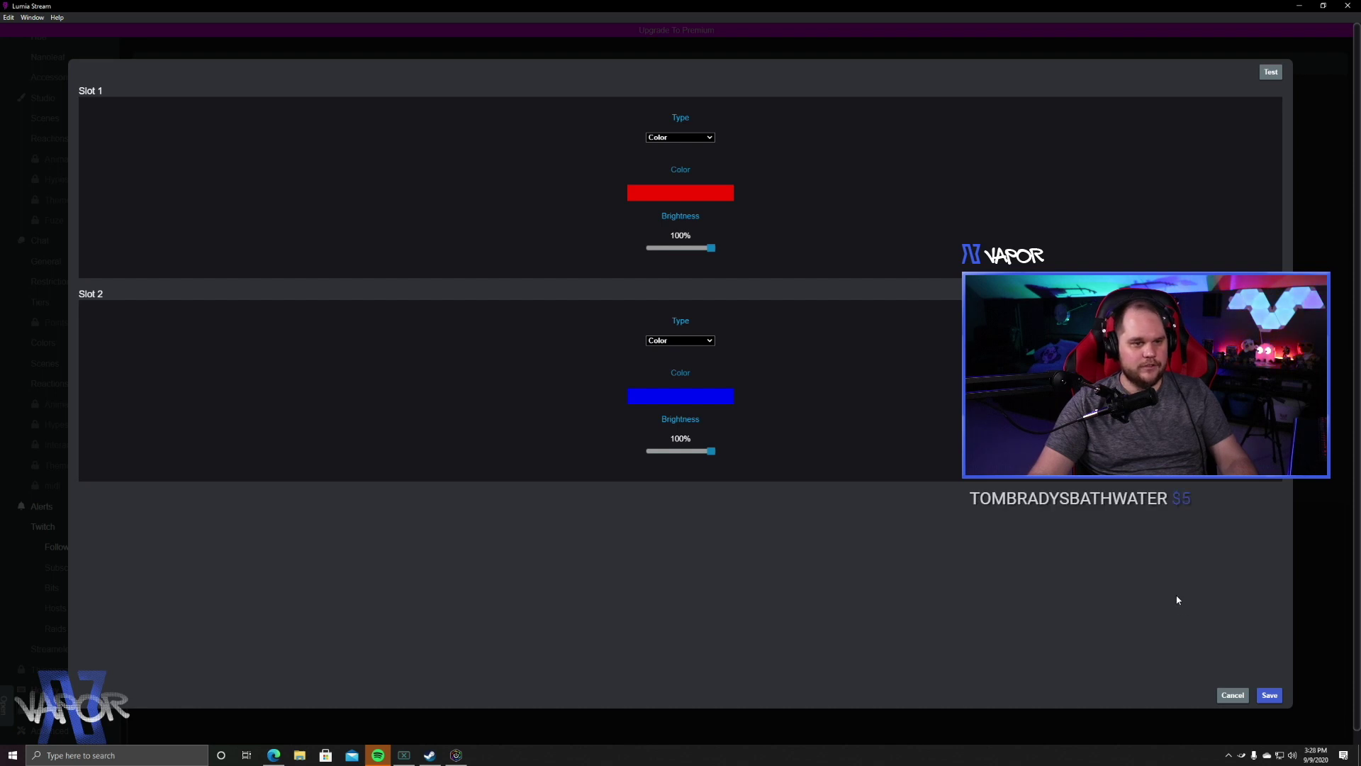
{"action": "left_click", "coordinate": [1233, 695]}
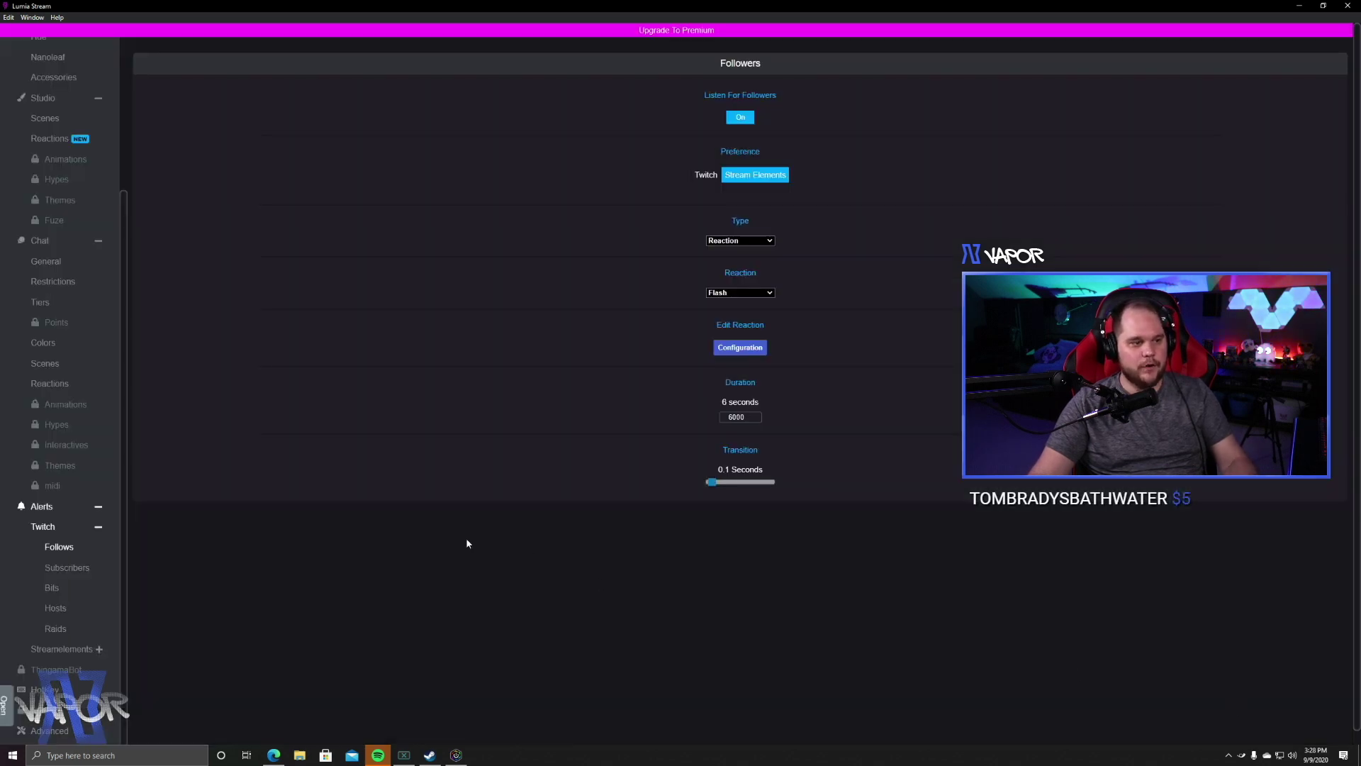
{"action": "scroll", "coordinate": [86, 624], "scroll_direction": "down", "scroll_amount": 1}
- Set the StreamElements donation Flash colours to magenta in Slot 1 and cyan in Slot 2
{"action": "left_click", "coordinate": [61, 617]}
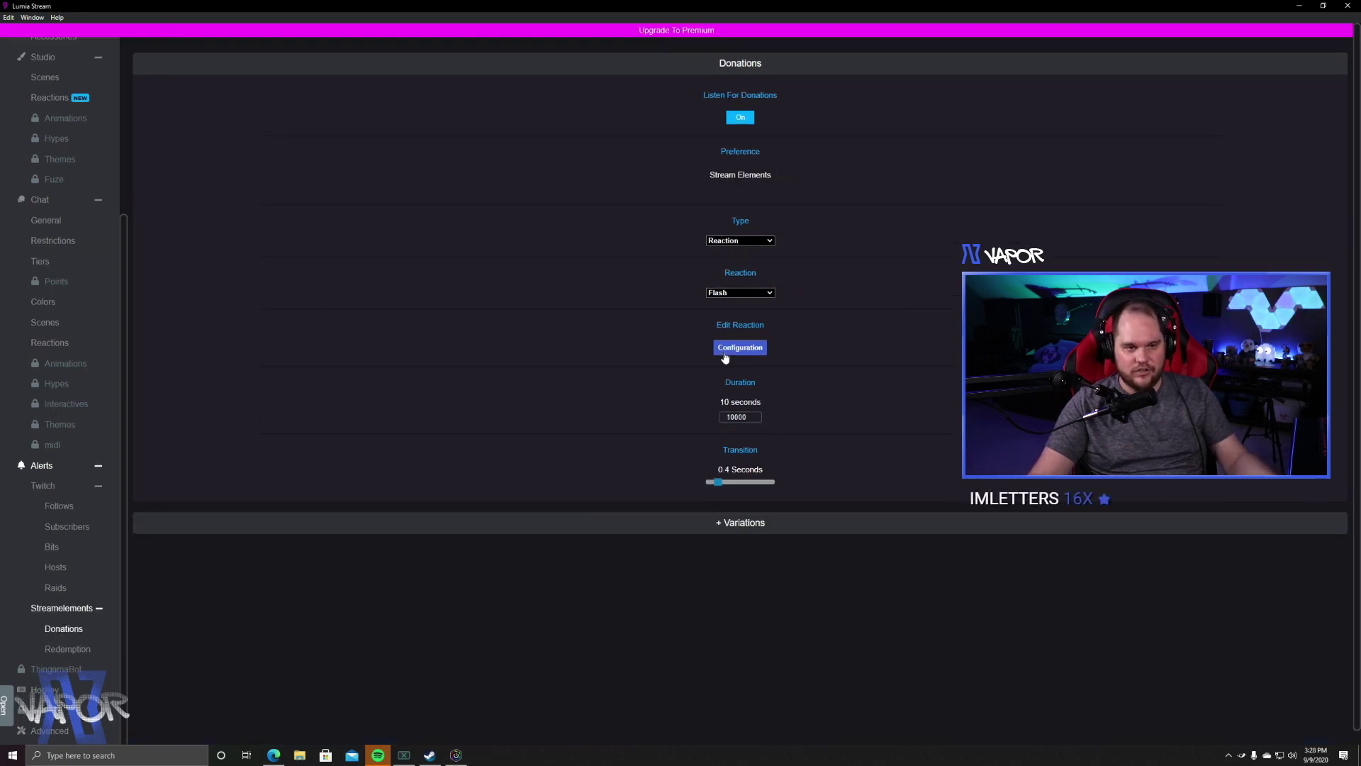
{"action": "left_click", "coordinate": [725, 354]}
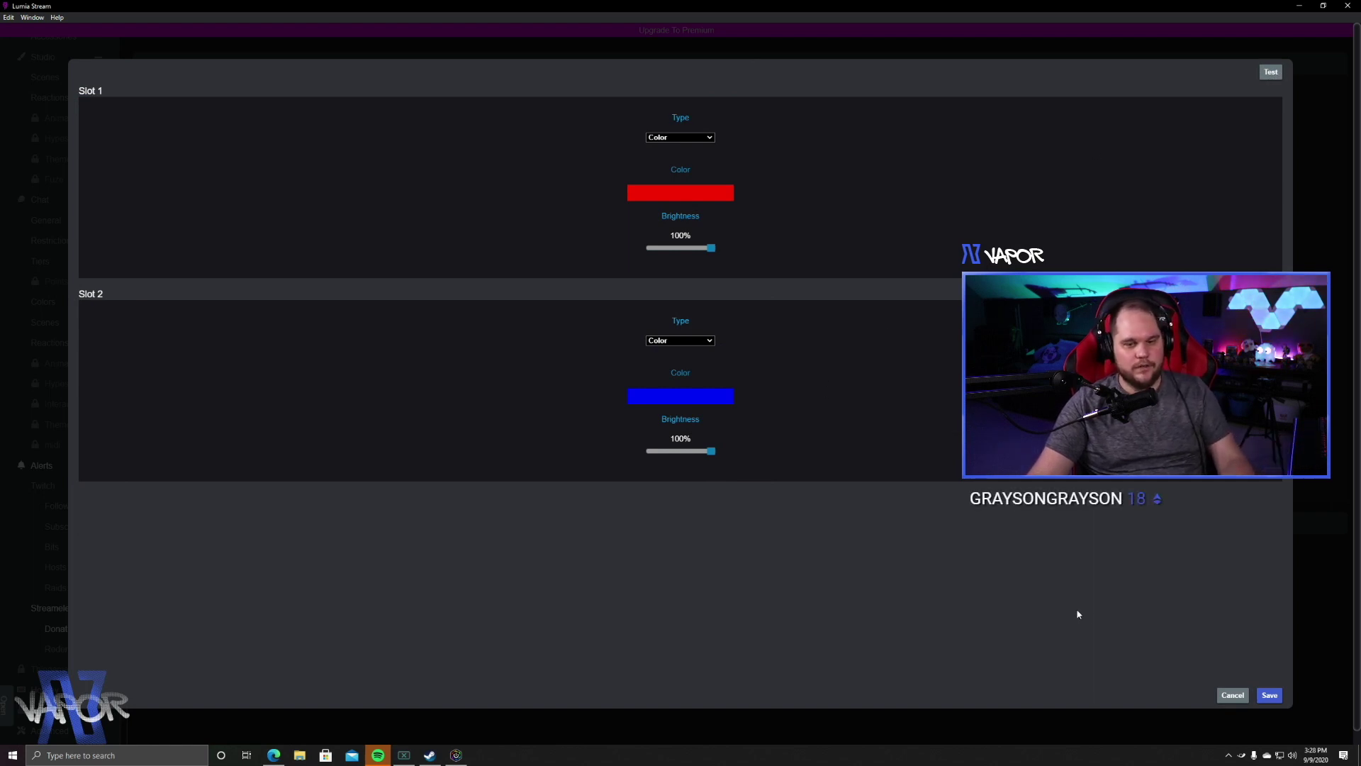
{"action": "left_click", "coordinate": [684, 198]}
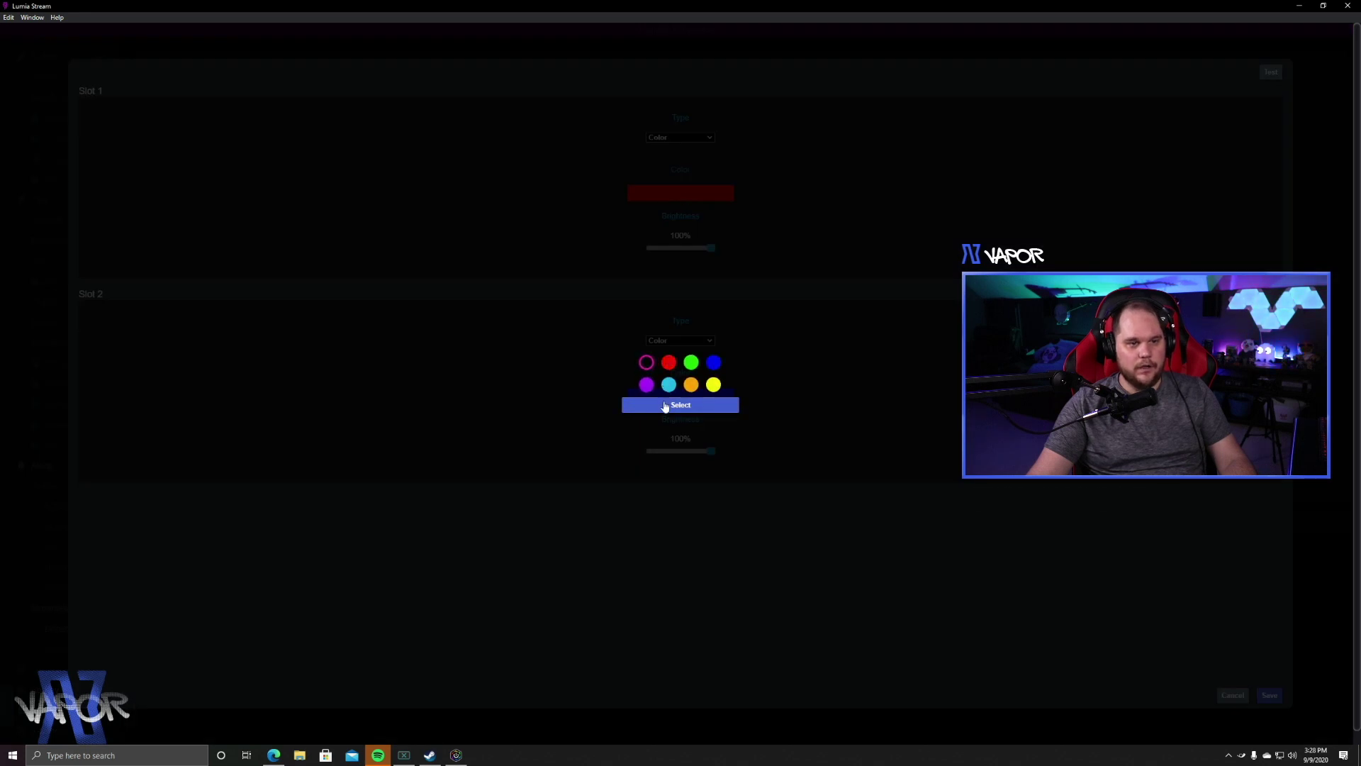
{"action": "left_click", "coordinate": [665, 405]}
{"action": "left_click", "coordinate": [658, 398]}
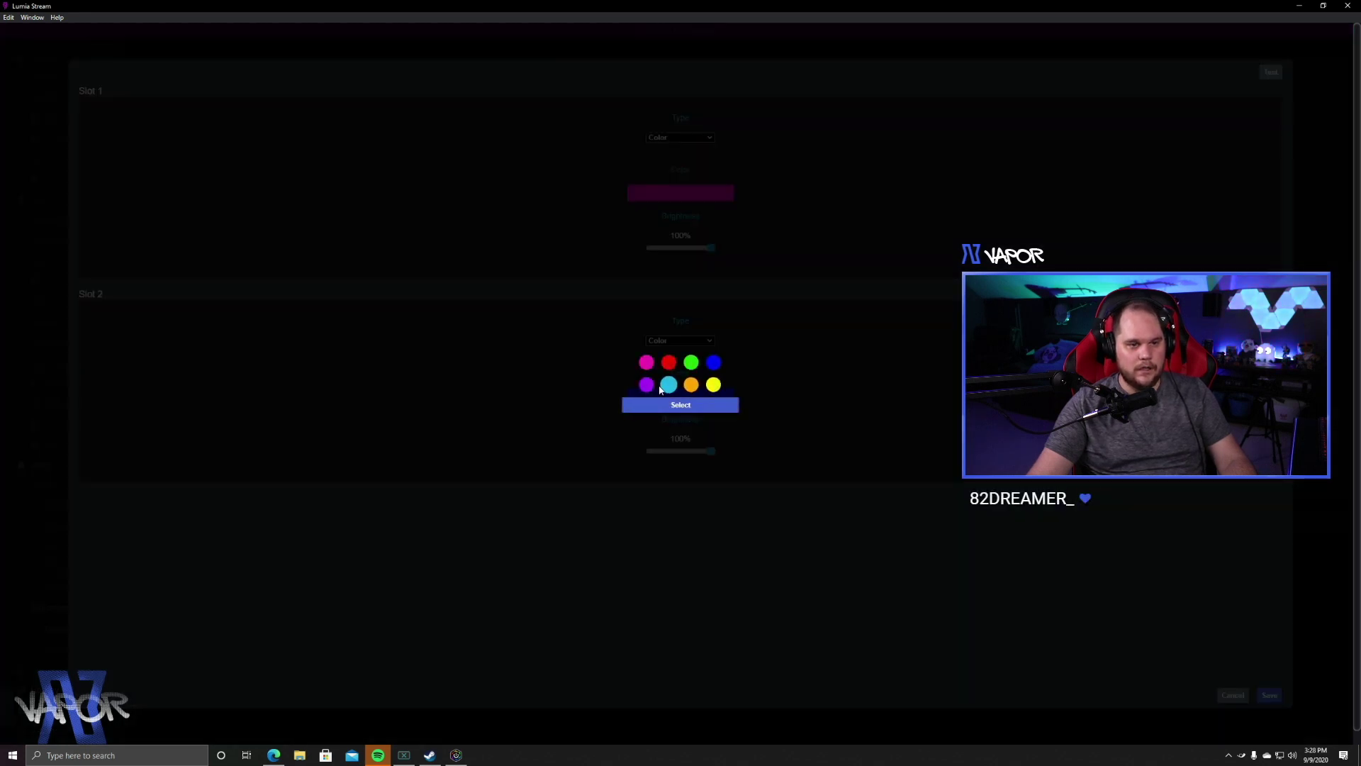
{"action": "left_click", "coordinate": [672, 407]}
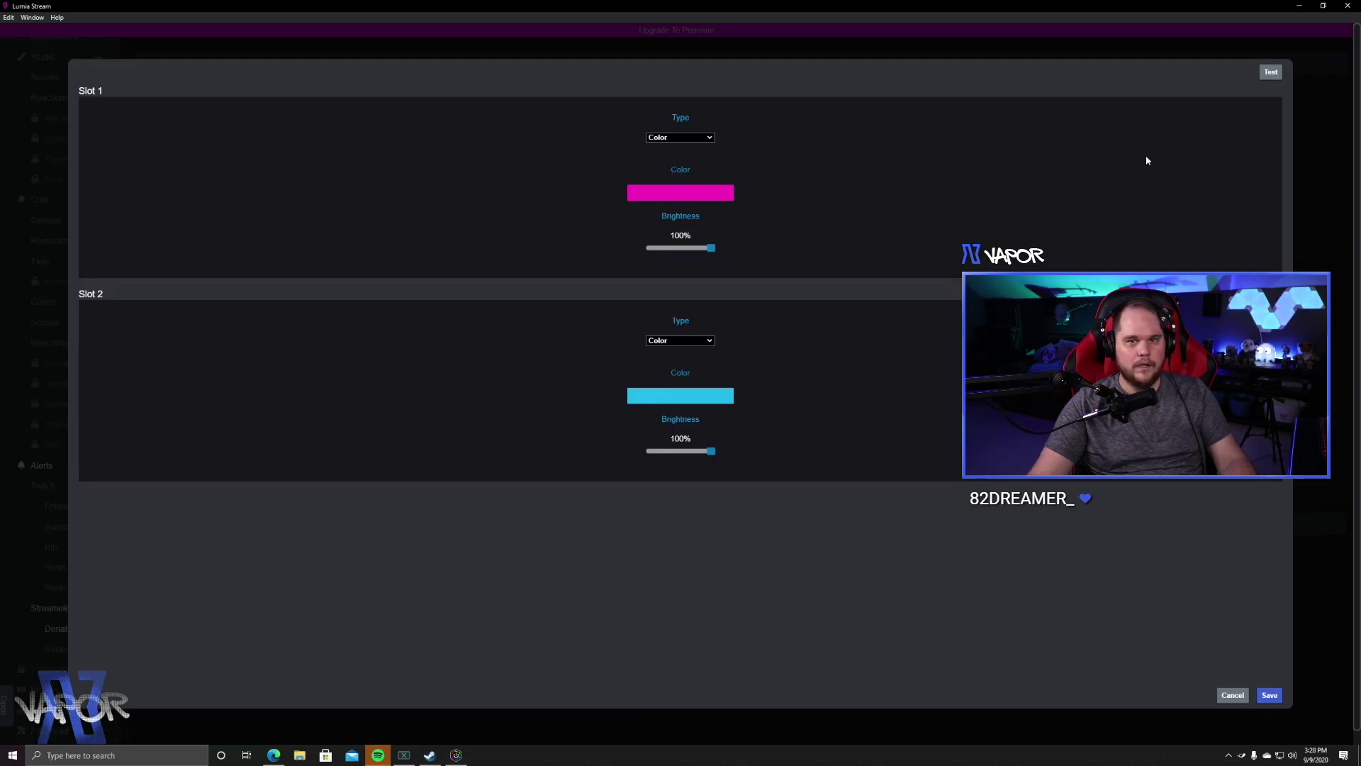